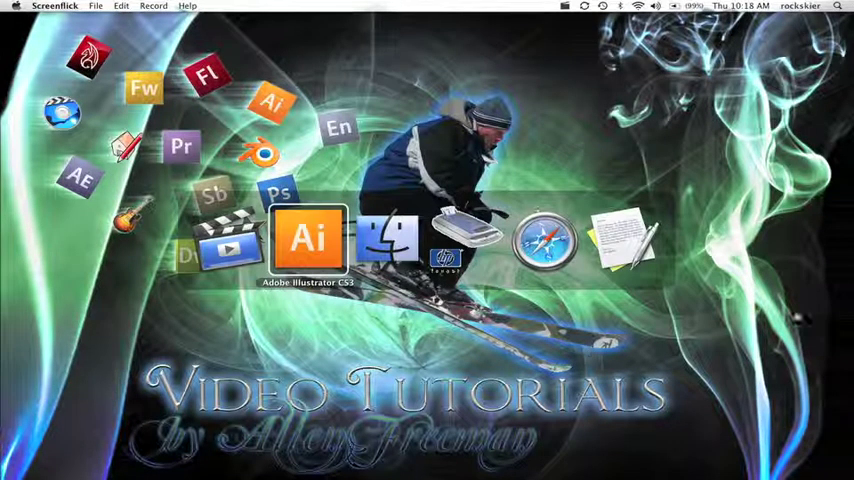
# Show the Pen Tool Assignment title page in TextEdit, then bring Illustrator CS3 forward
pyautogui.click(617, 226)
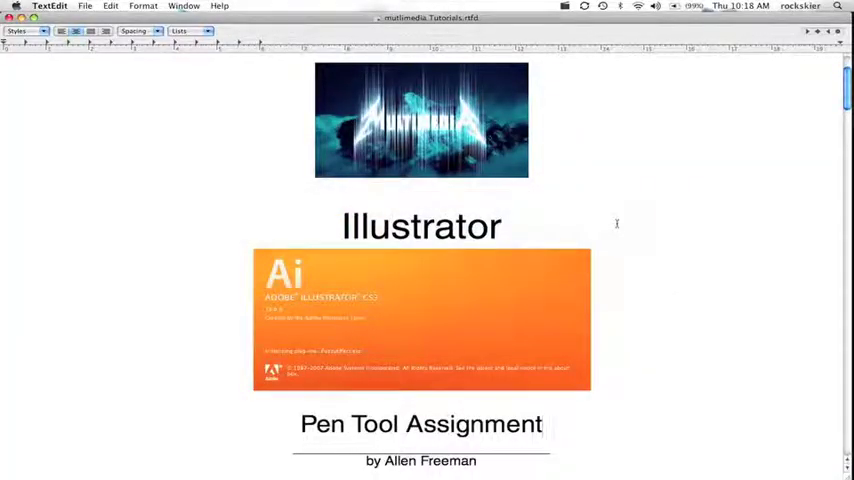
pyautogui.press('super+Tab')
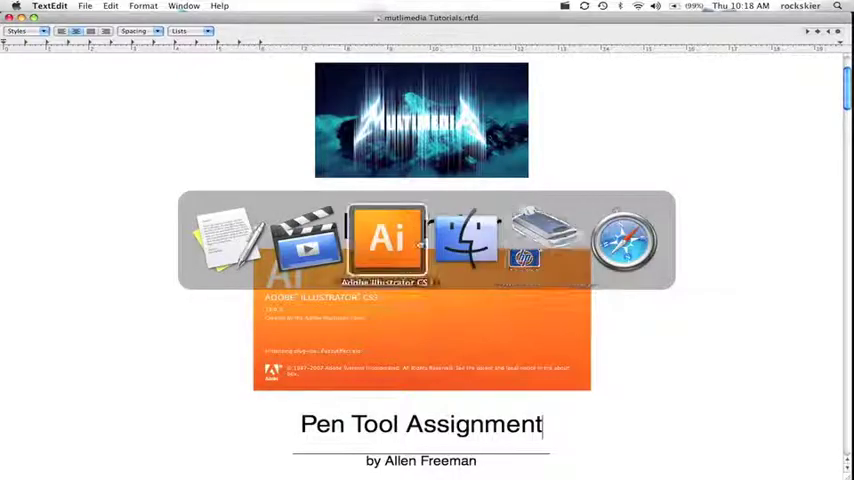
pyautogui.click(387, 236)
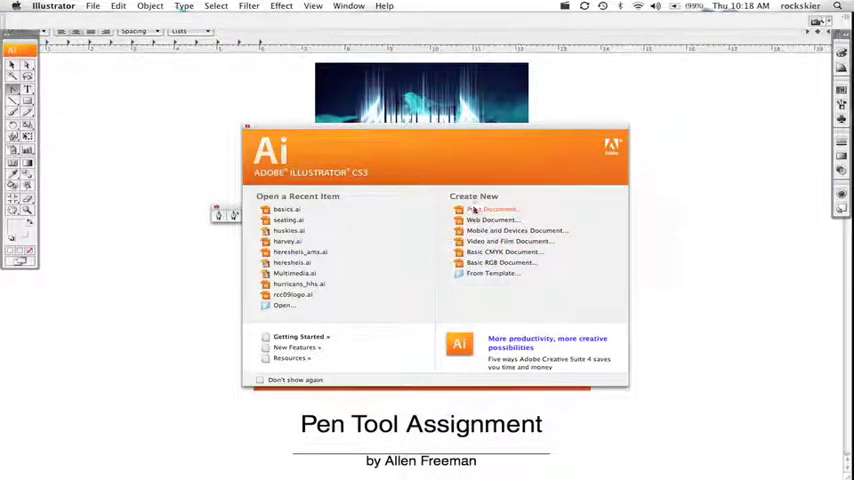
# Create an untitled CMYK print document with the default settings
pyautogui.click(473, 210)
pyautogui.press('Return')
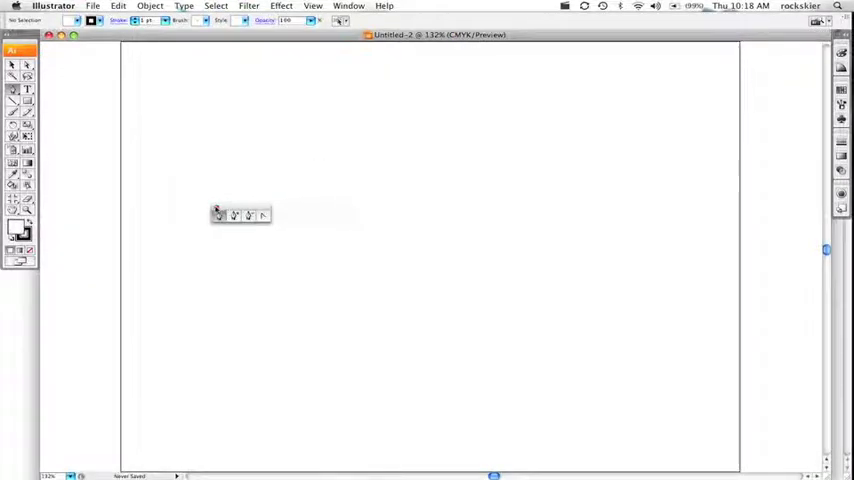
pyautogui.click(217, 213)
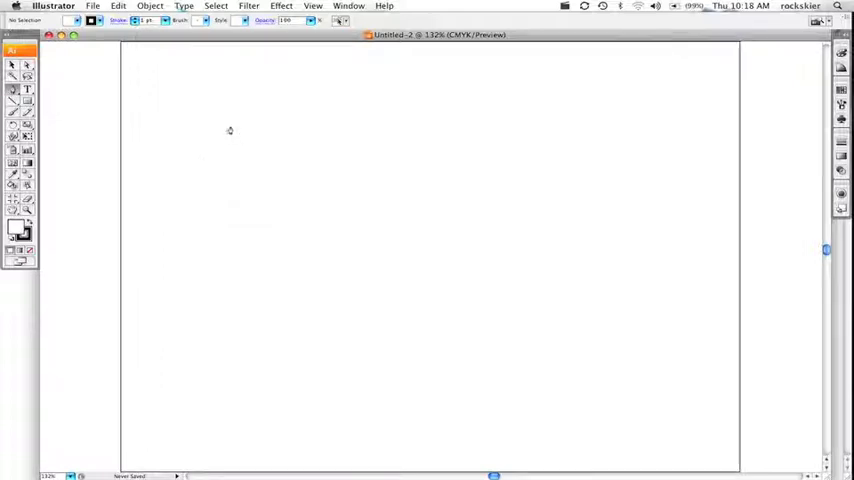
# Draw the F outline with the pen: stem, top bar, middle arm, back to the start
pyautogui.click(229, 200)
pyautogui.click(237, 90)
pyautogui.click(355, 102)
pyautogui.click(285, 119)
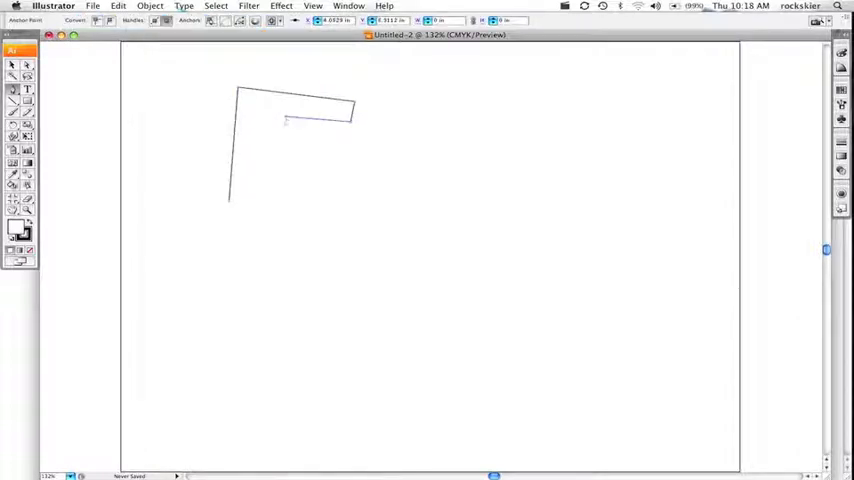
pyautogui.click(282, 135)
pyautogui.click(311, 142)
pyautogui.click(304, 168)
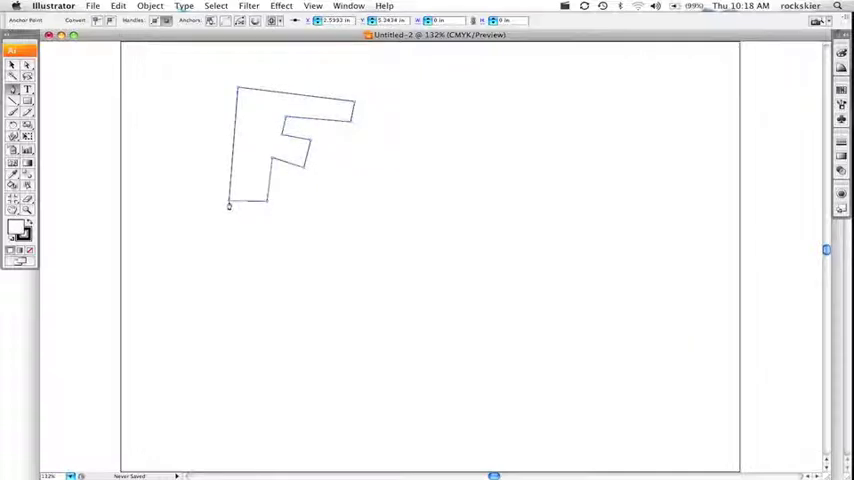
pyautogui.click(229, 201)
# Fill the F outline with red
pyautogui.doubleClick(16, 230)
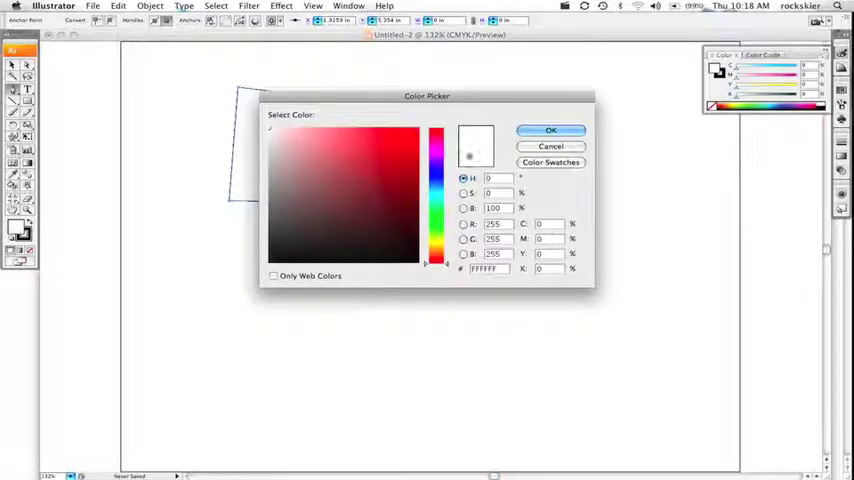
pyautogui.click(399, 158)
pyautogui.click(550, 130)
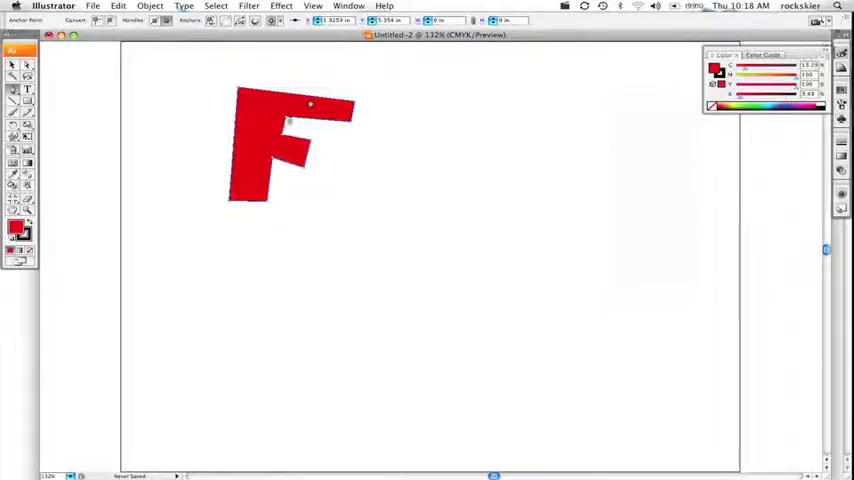
# Draw an R beside the F with a stem, curved top bowl and diagonal leg
pyautogui.click(336, 201)
pyautogui.click(338, 145)
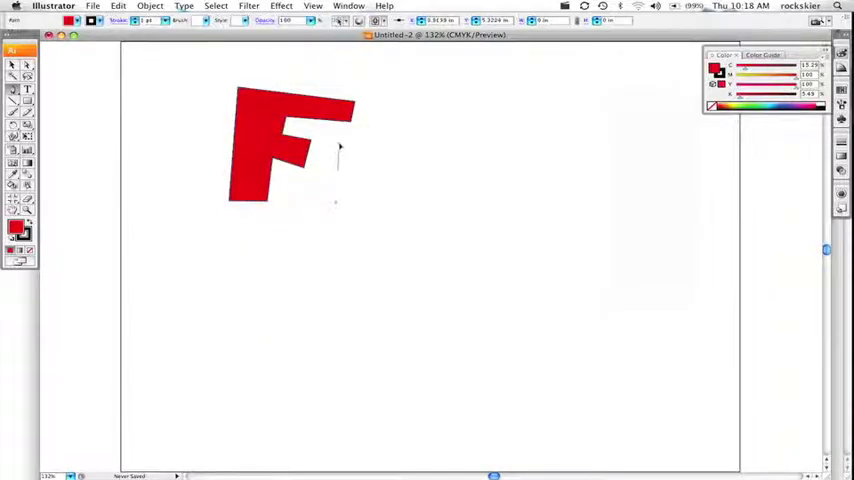
pyautogui.moveTo(402, 164); pyautogui.dragTo(368, 178)
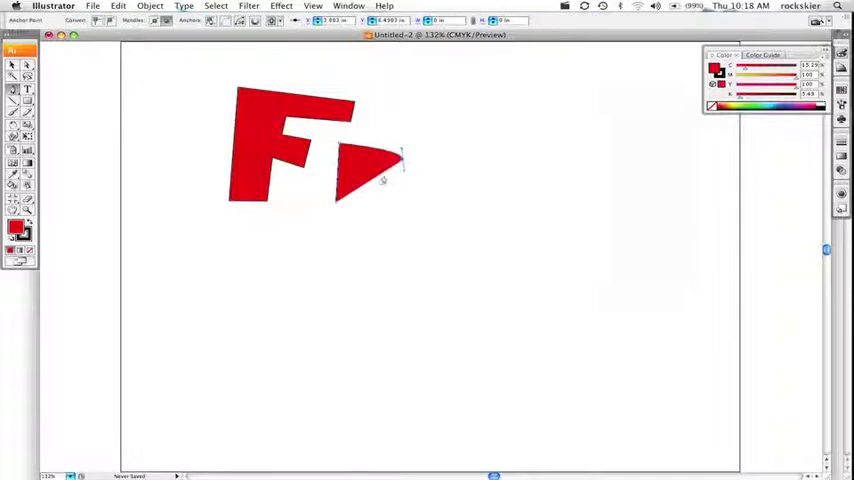
pyautogui.click(388, 206)
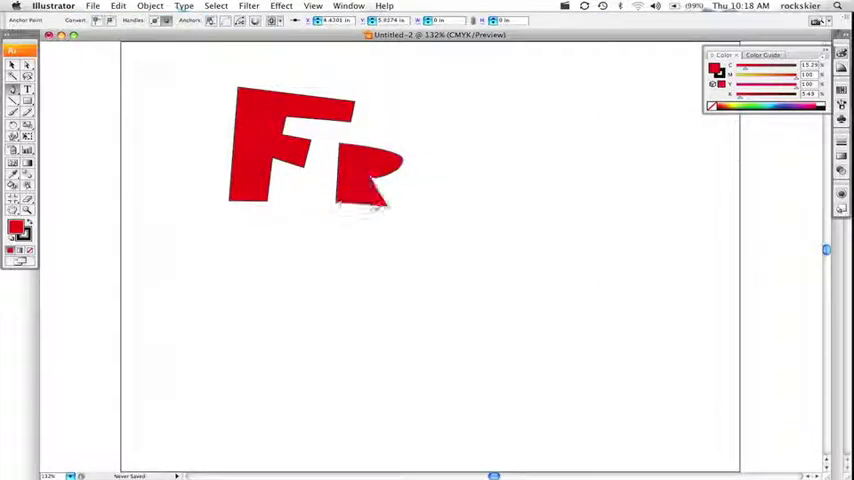
pyautogui.click(351, 188)
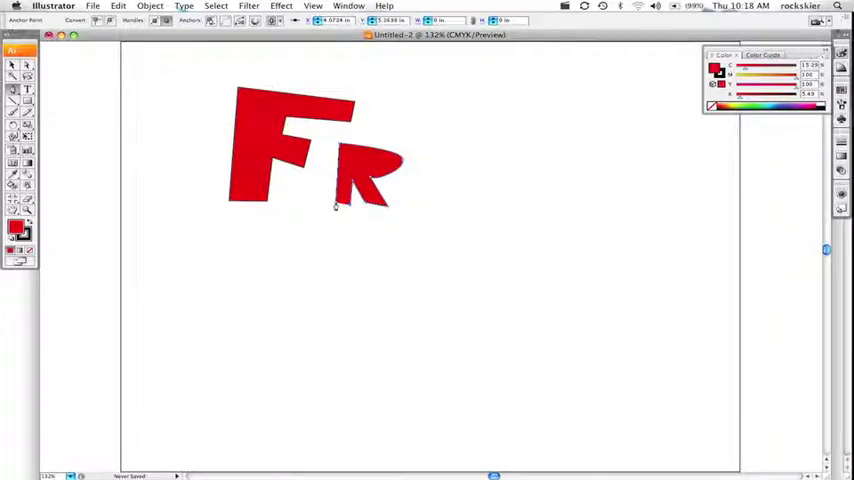
# Give the triangle inside the R a white fill
pyautogui.keyDown('super'); pyautogui.click(349, 166); pyautogui.keyUp('super')
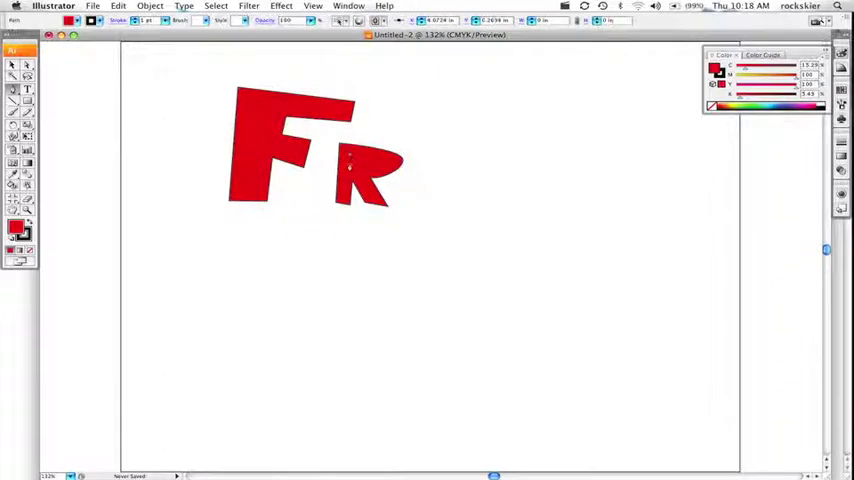
pyautogui.keyDown('super'); pyautogui.click(367, 170); pyautogui.keyUp('super')
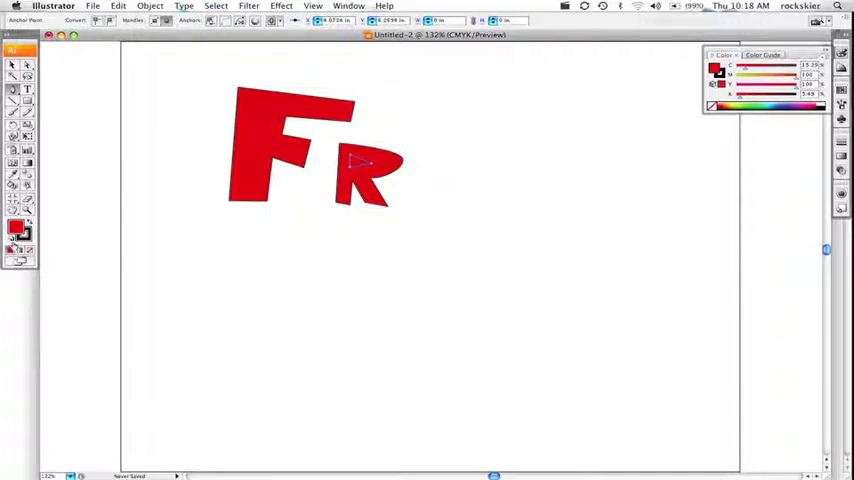
pyautogui.click(13, 240)
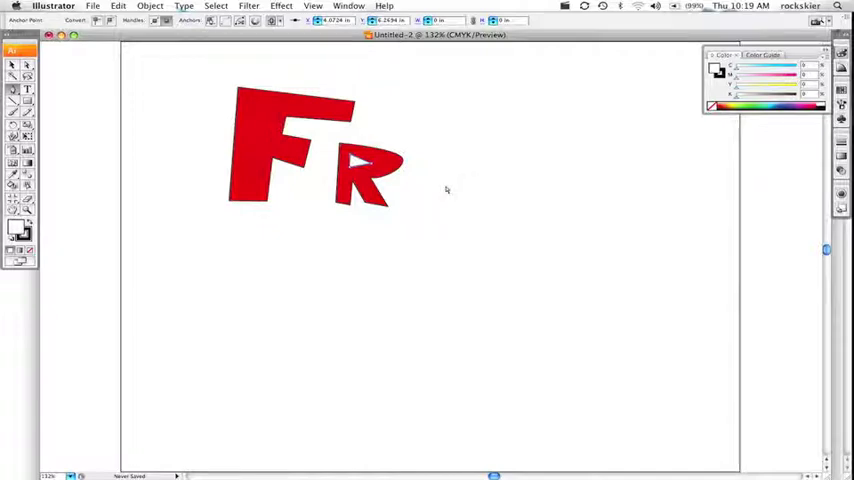
pyautogui.press('super+Tab')
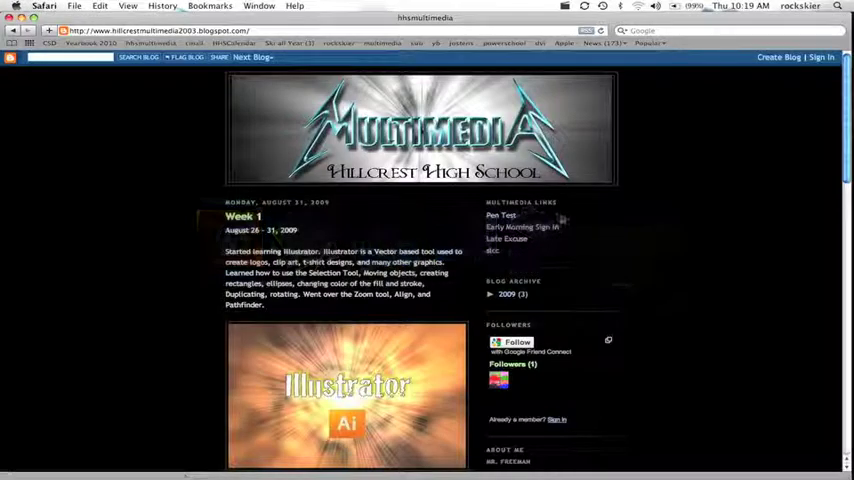
# Download pen_test from the blog's Pen Test link and return to Illustrator
pyautogui.click(503, 217)
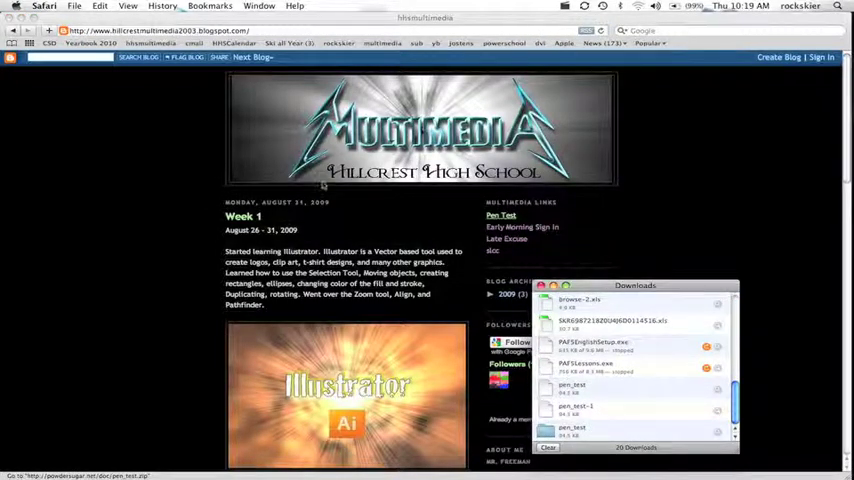
pyautogui.press('super+Tab')
pyautogui.press('super+shift+Tab')
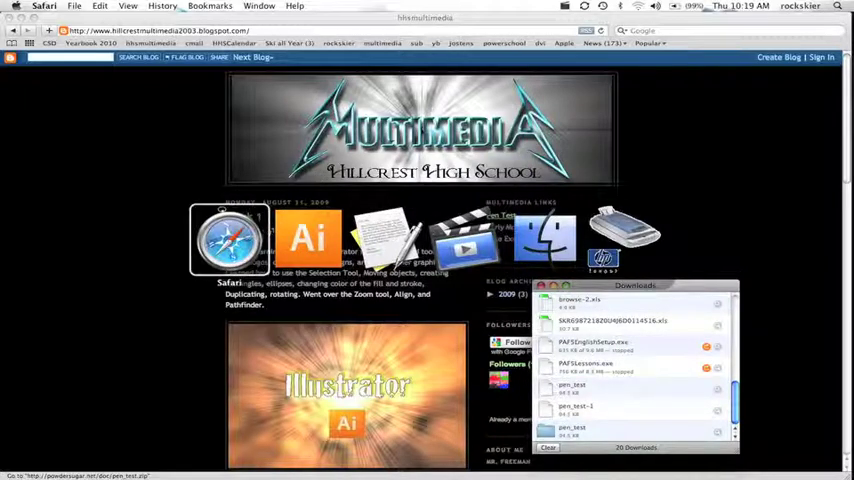
pyautogui.press('super+Tab')
# Choose Straight.jpg from Downloads > pen_test in the File > Place dialog
pyautogui.click(92, 6)
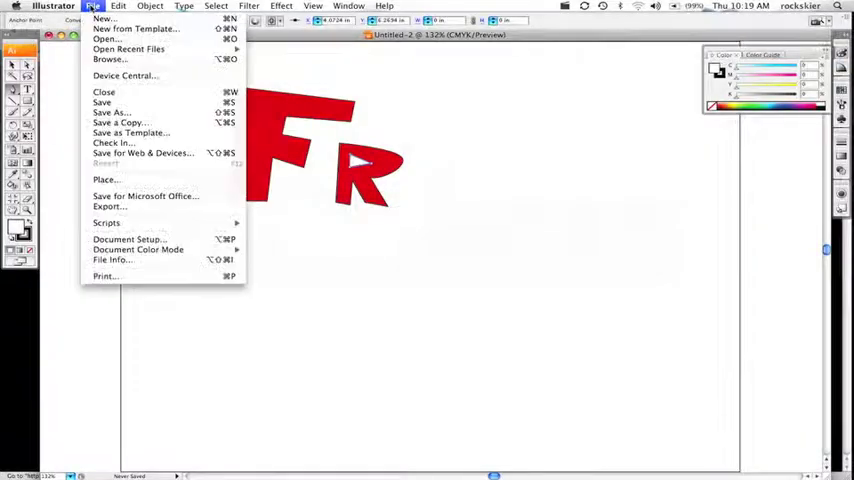
pyautogui.click(119, 181)
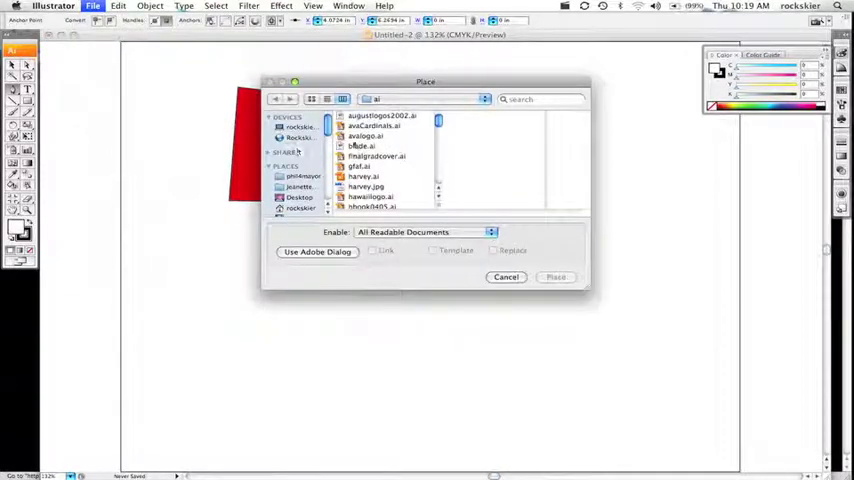
pyautogui.scroll(-3, 300, 160)
pyautogui.scroll(-5, 380, 160)
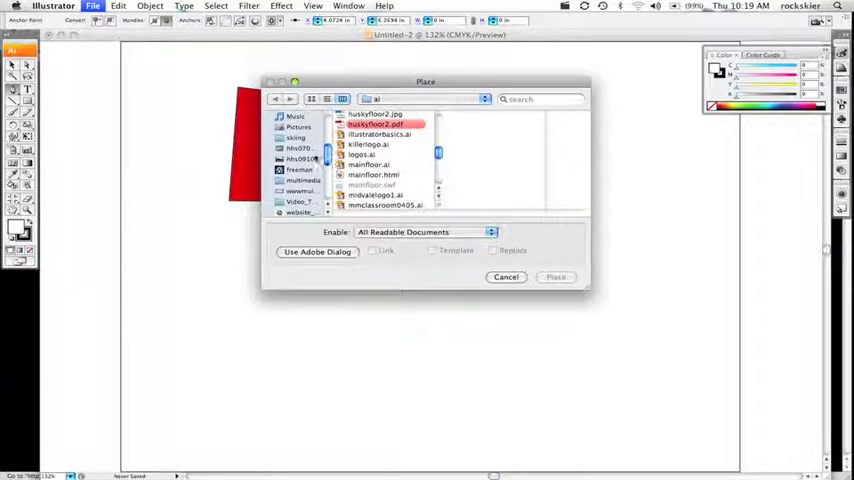
pyautogui.scroll(5, 296, 145)
pyautogui.scroll(-3, 292, 155)
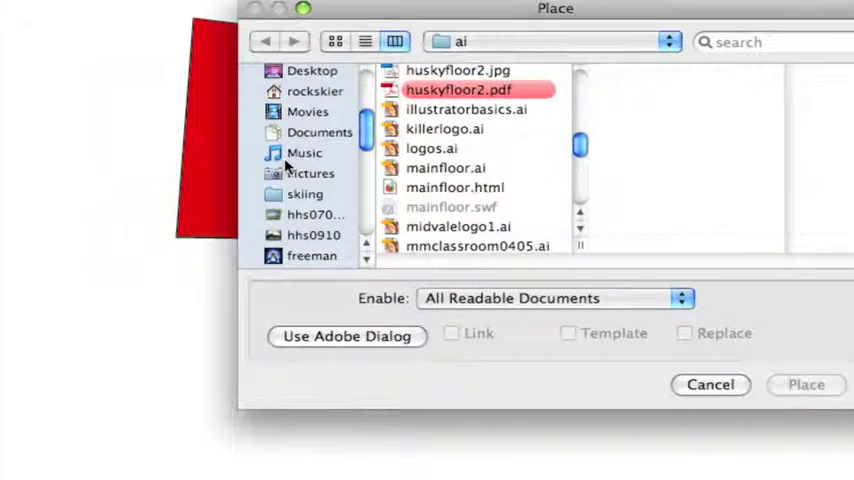
pyautogui.scroll(3, 285, 165)
pyautogui.click(295, 172)
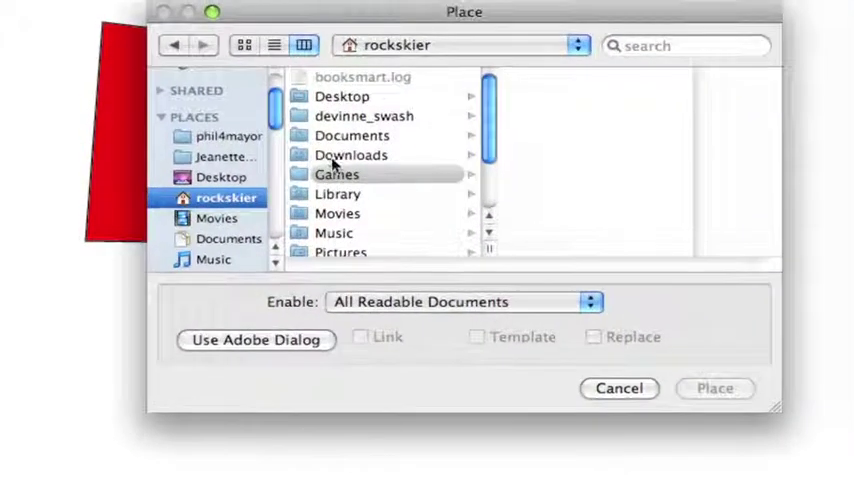
pyautogui.click(330, 160)
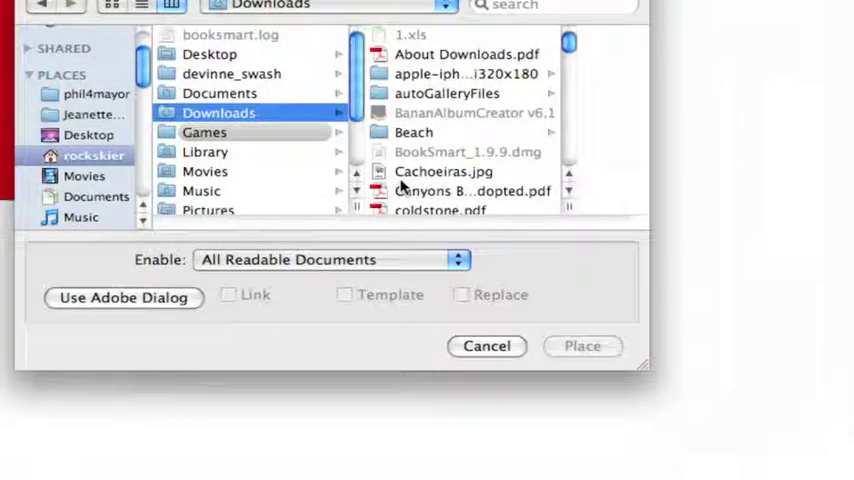
pyautogui.scroll(-2, 405, 180)
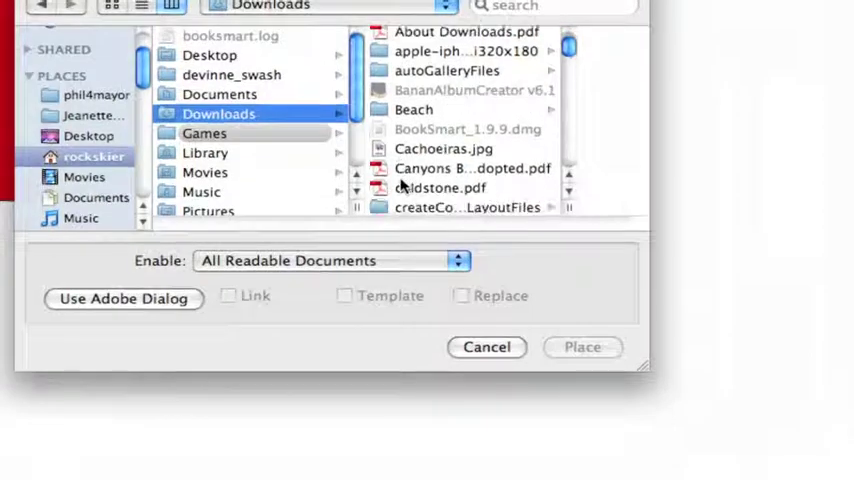
pyautogui.scroll(-2, 405, 180)
pyautogui.scroll(-2, 405, 180)
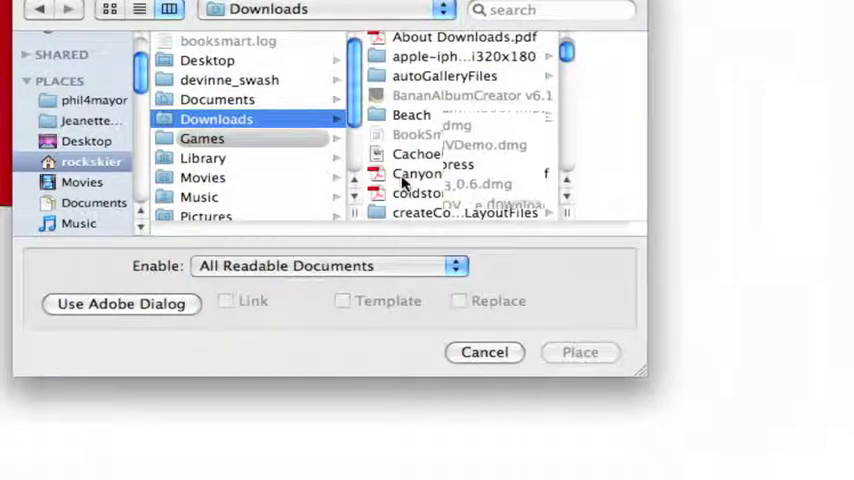
pyautogui.scroll(-2, 405, 180)
pyautogui.scroll(-3, 405, 180)
pyautogui.scroll(-2, 405, 180)
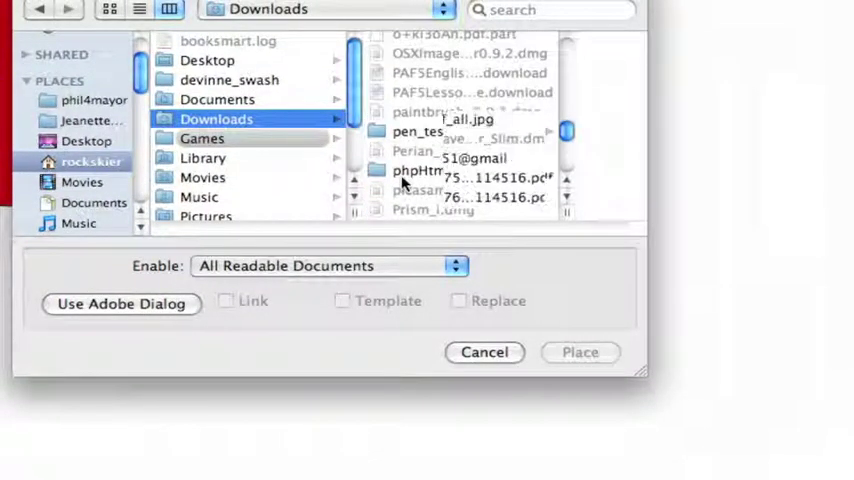
pyautogui.scroll(-2, 405, 180)
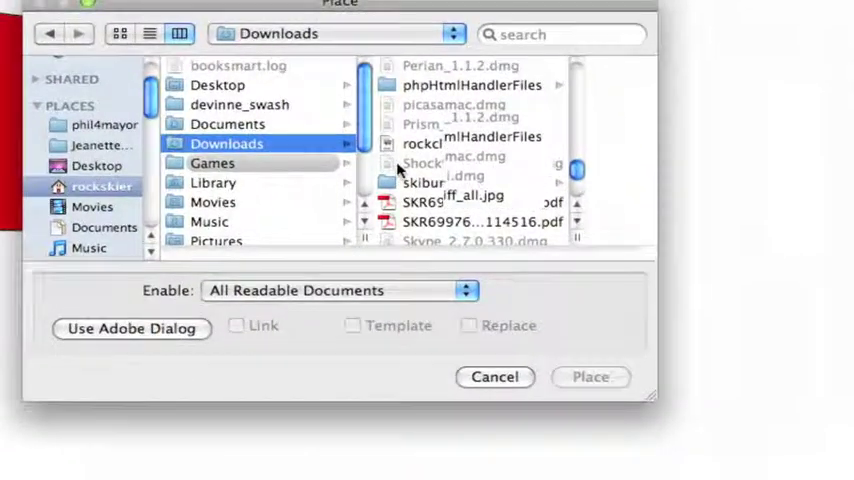
pyautogui.scroll(3, 400, 138)
pyautogui.click(405, 157)
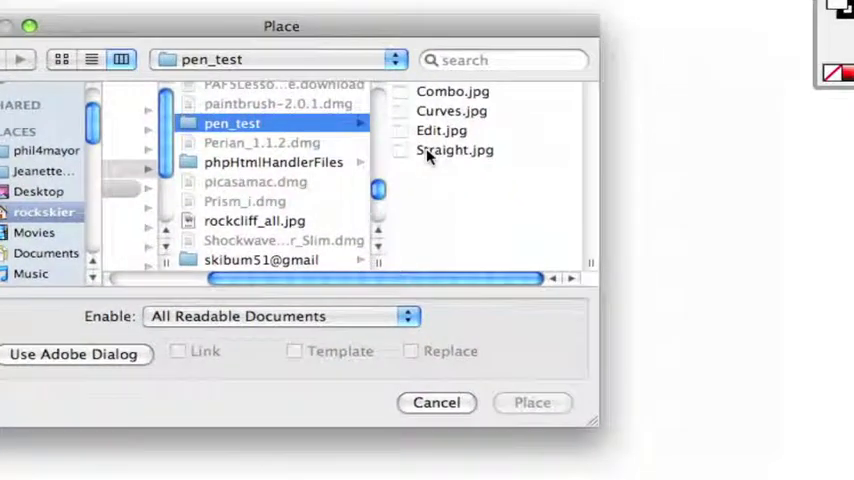
pyautogui.click(428, 152)
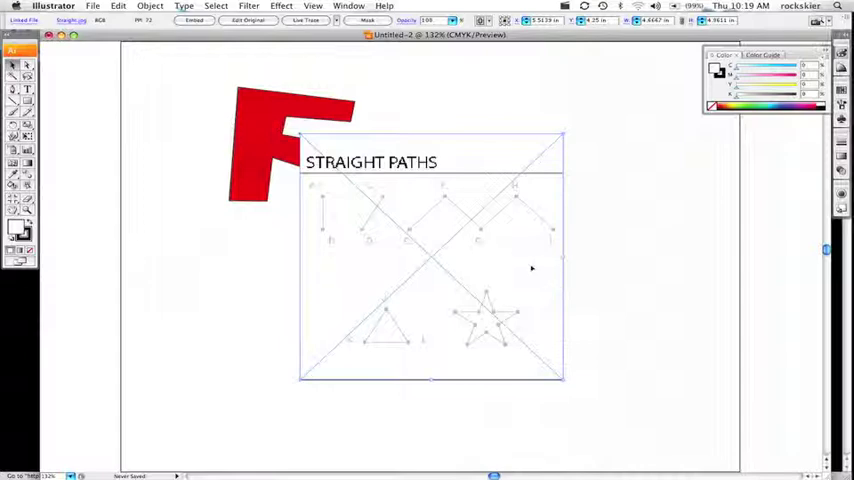
# Move the Straight Paths worksheet down-left and zoom in on its diagrams
pyautogui.moveTo(503, 252); pyautogui.dragTo(358, 334)
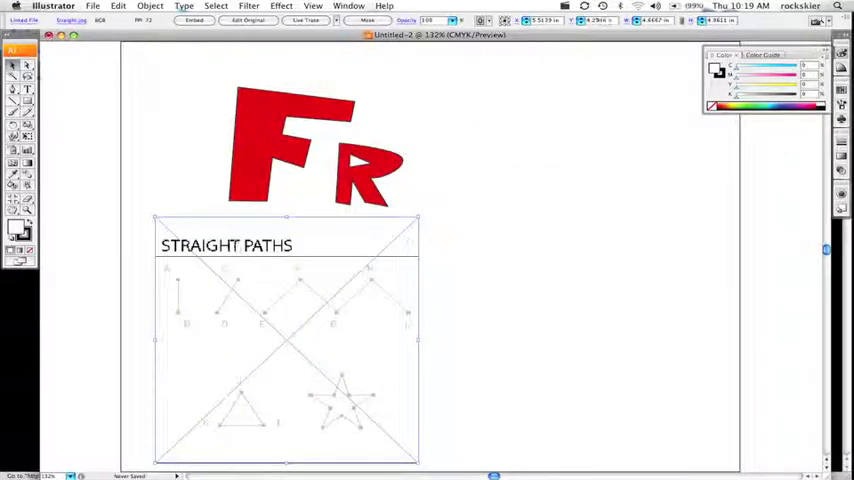
pyautogui.click(501, 343)
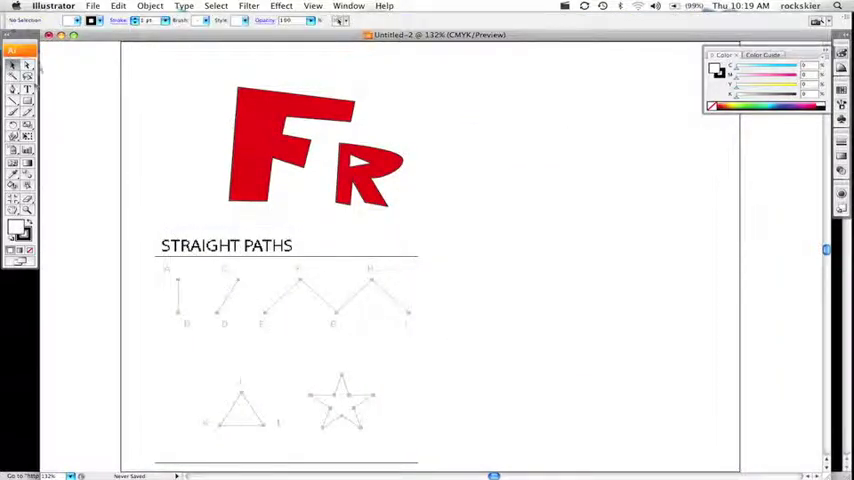
pyautogui.moveTo(278, 319); pyautogui.dragTo(240, 246)
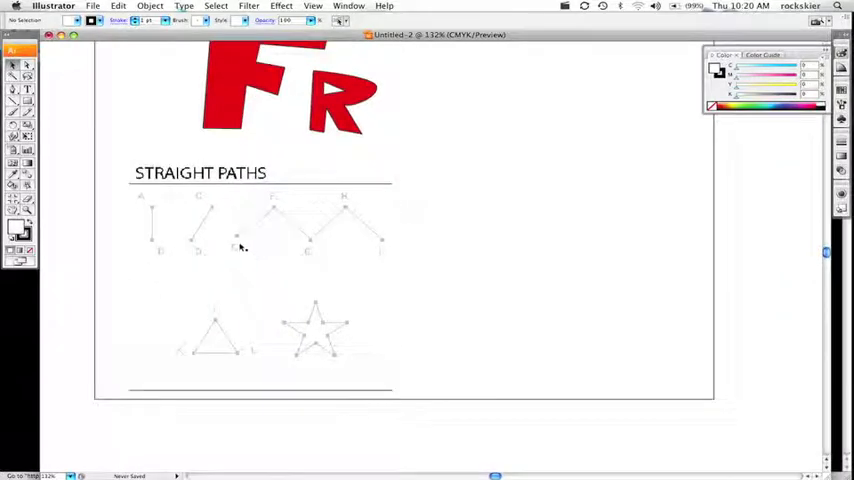
pyautogui.moveTo(100, 139); pyautogui.dragTo(429, 406)
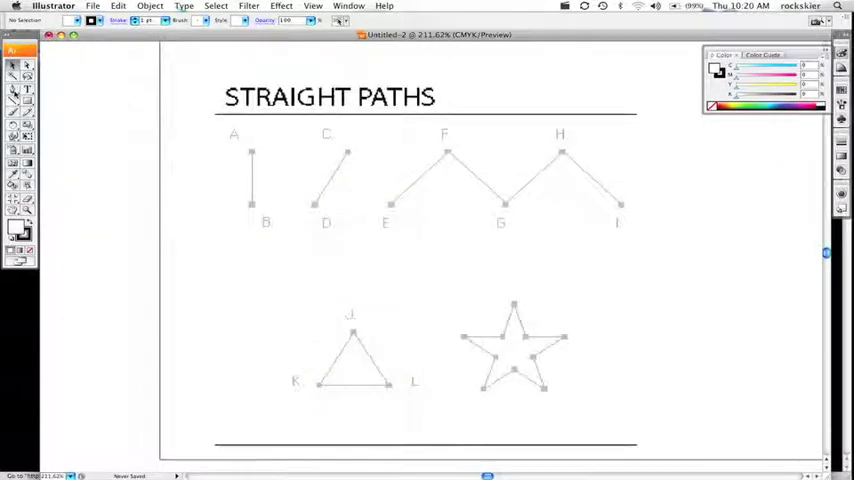
# Trace the straight lines A–B and C–D, undoing a stray segment
pyautogui.click(12, 88)
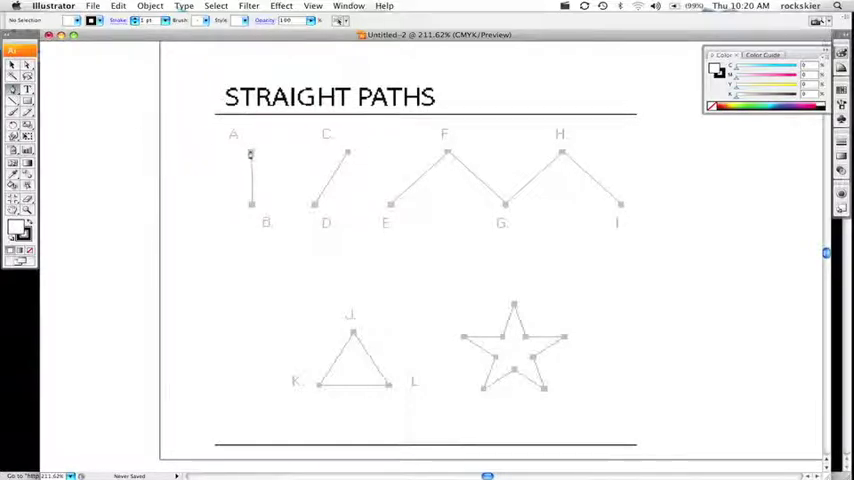
pyautogui.click(250, 153)
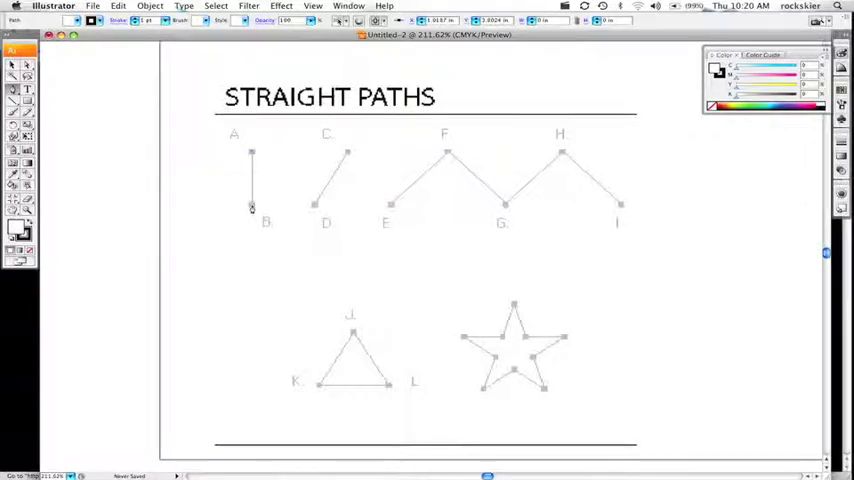
pyautogui.click(251, 206)
pyautogui.click(348, 151)
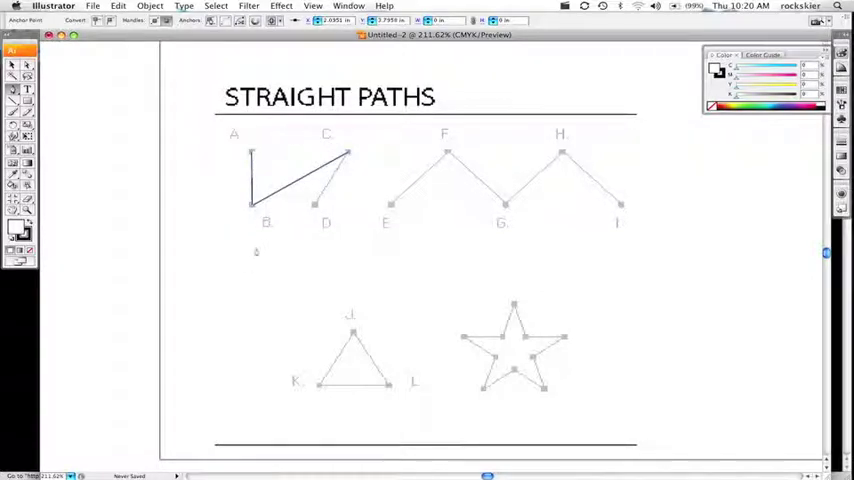
pyautogui.hotkey('ctrl', 'z')
pyautogui.click(11, 64)
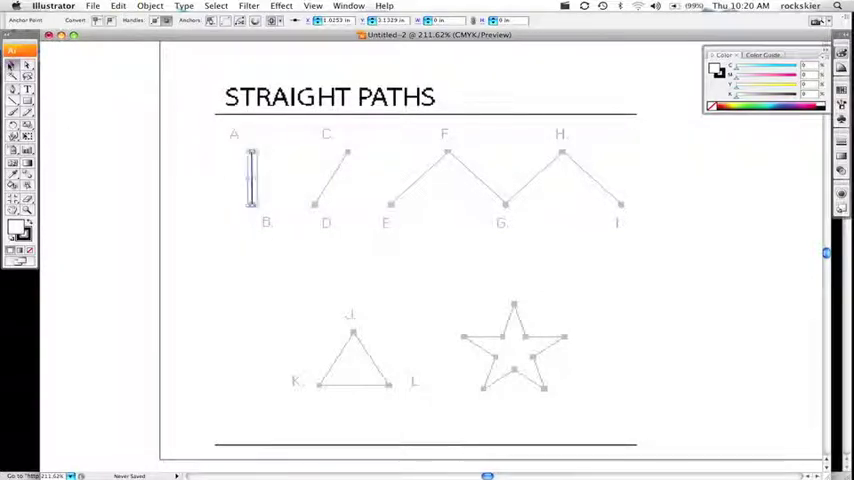
pyautogui.click(99, 133)
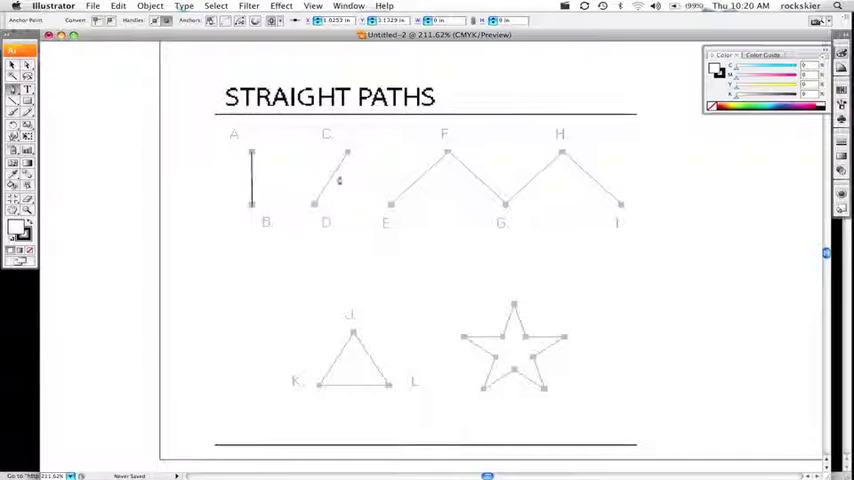
pyautogui.click(348, 151)
pyautogui.click(314, 205)
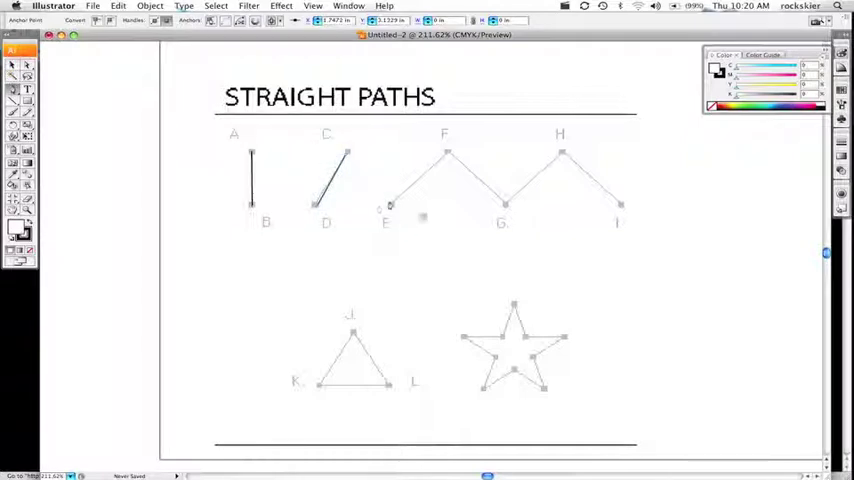
# Trace the E–I zigzag through points F and H, undoing a stray segment
pyautogui.click(391, 205)
pyautogui.click(447, 152)
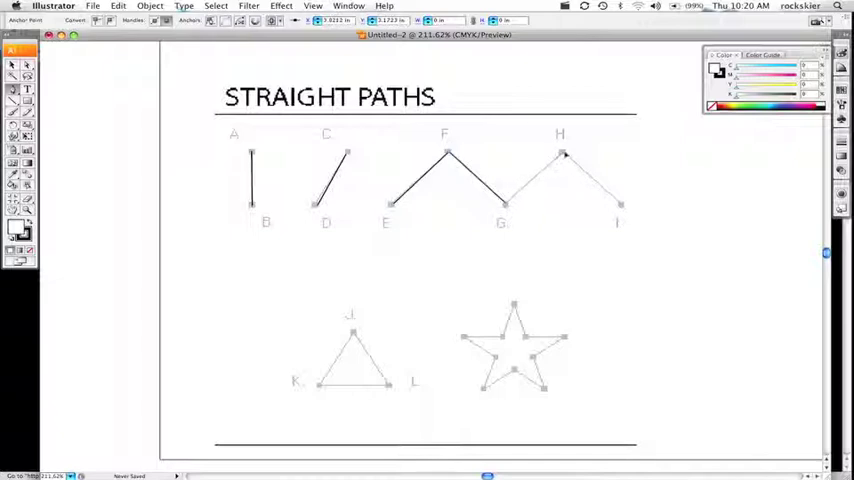
pyautogui.click(563, 153)
pyautogui.click(622, 207)
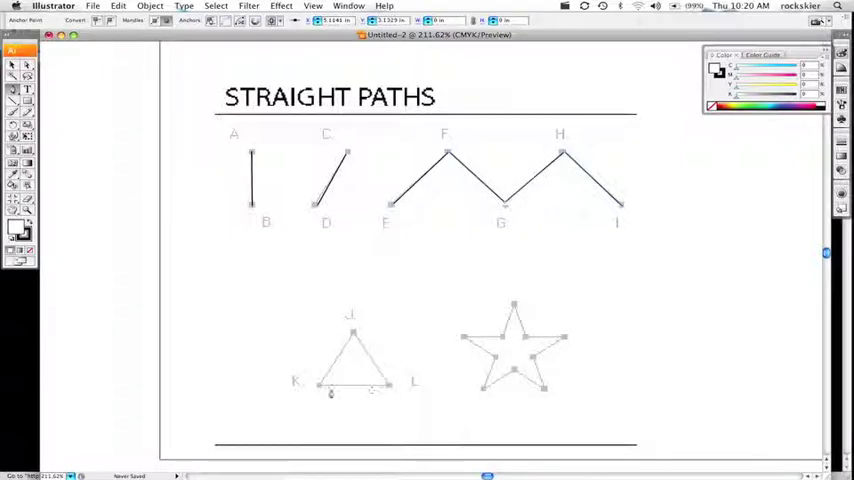
pyautogui.click(318, 386)
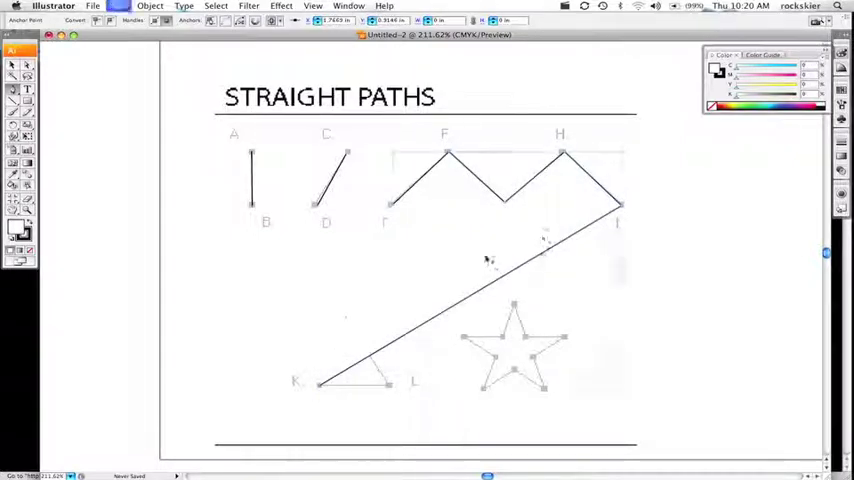
pyautogui.hotkey('ctrl', 'z')
pyautogui.keyDown('super'); pyautogui.click(235, 263); pyautogui.keyUp('super')
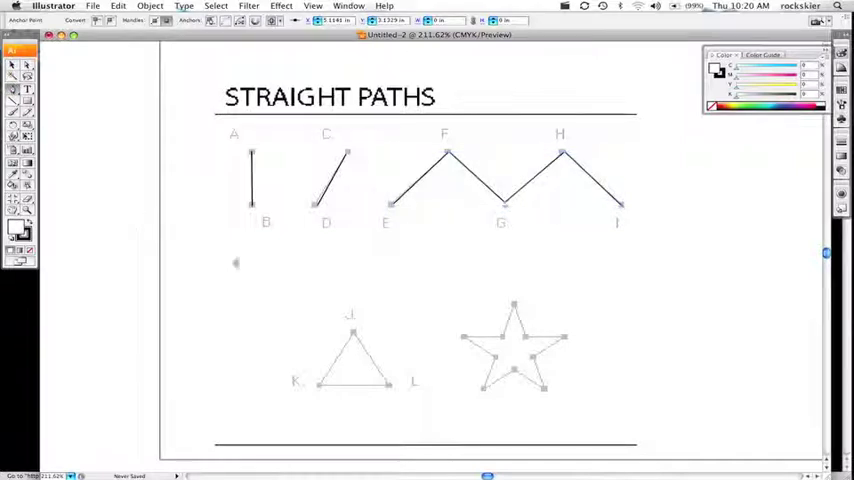
# Trace the triangle through points J, L and K, closing it at J
pyautogui.click(352, 331)
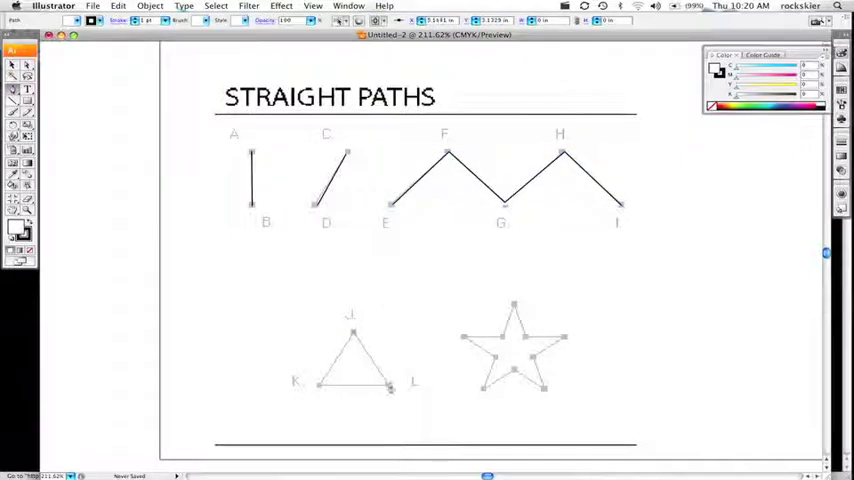
pyautogui.click(389, 384)
pyautogui.click(314, 388)
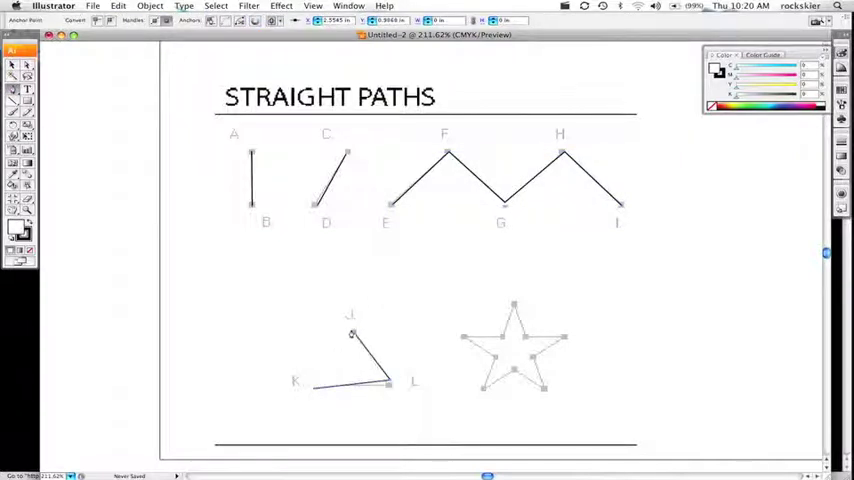
pyautogui.keyDown('super'); pyautogui.click(484, 390); pyautogui.keyUp('super')
# Trace the star outline point by point and close it at its start
pyautogui.click(494, 361)
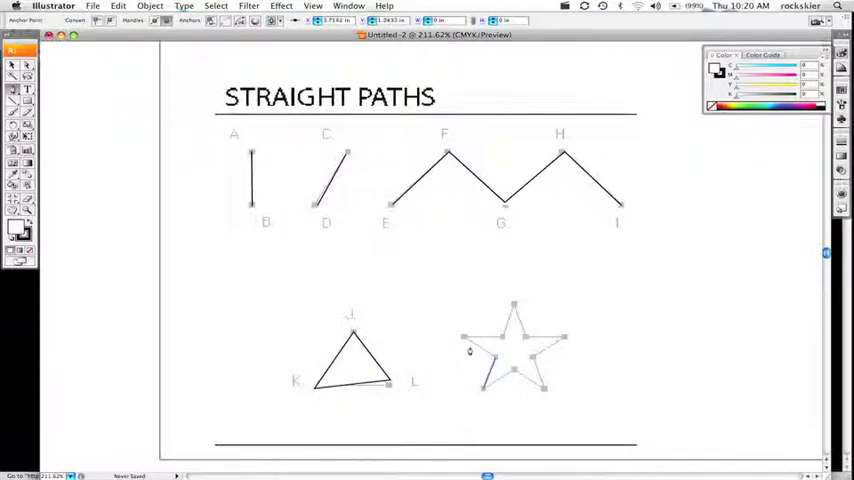
pyautogui.click(463, 339)
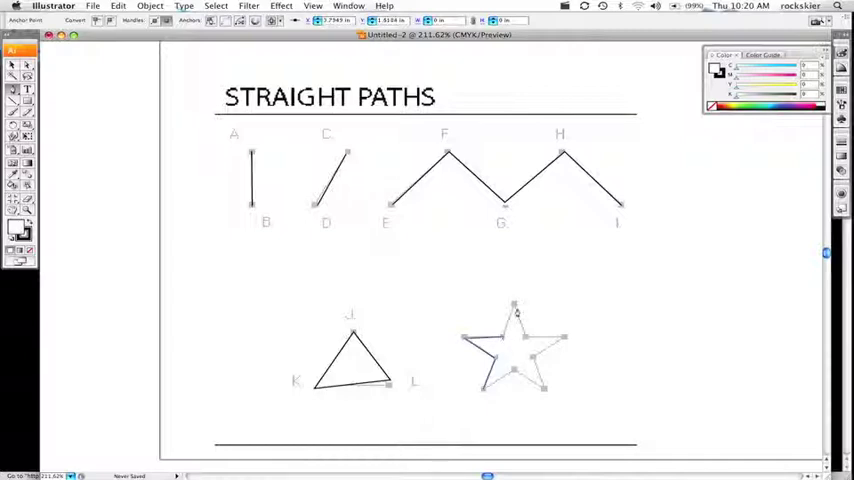
pyautogui.click(531, 338)
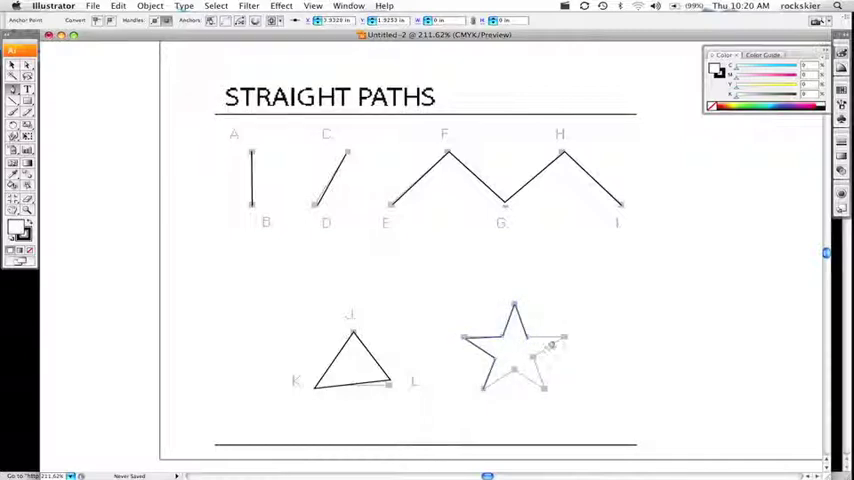
pyautogui.click(565, 339)
pyautogui.click(532, 356)
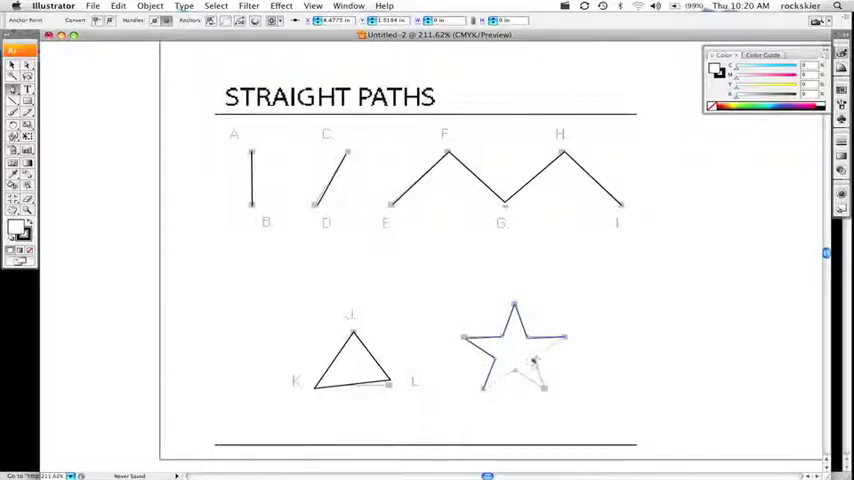
pyautogui.click(545, 390)
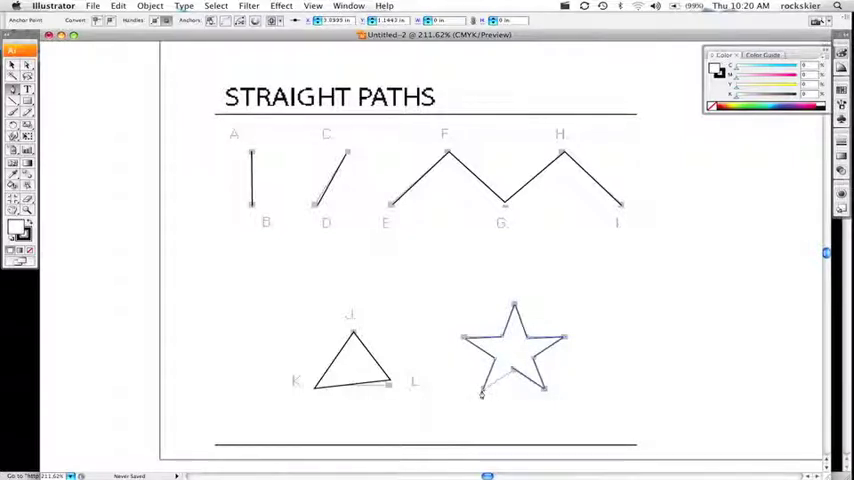
pyautogui.click(481, 393)
pyautogui.hscroll(3, 375, 225)
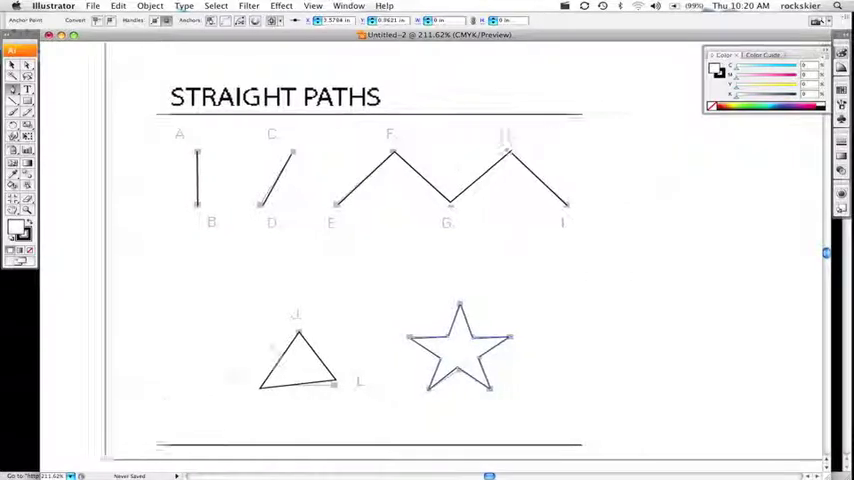
pyautogui.hscroll(10, 375, 225)
# Place Curves.jpg from pen_test and drag it to the right
pyautogui.click(92, 5)
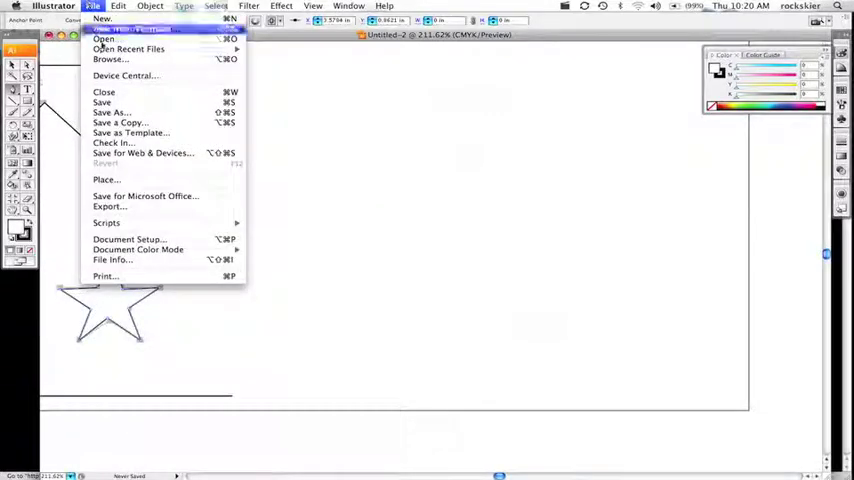
pyautogui.click(120, 180)
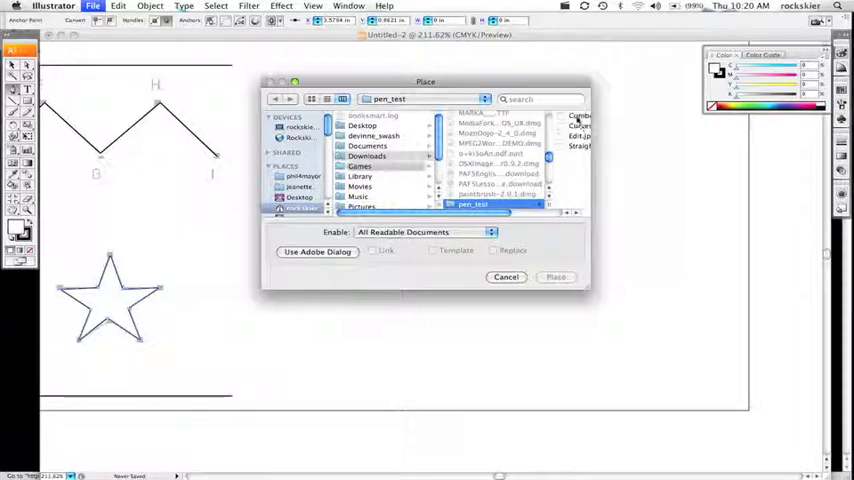
pyautogui.click(578, 126)
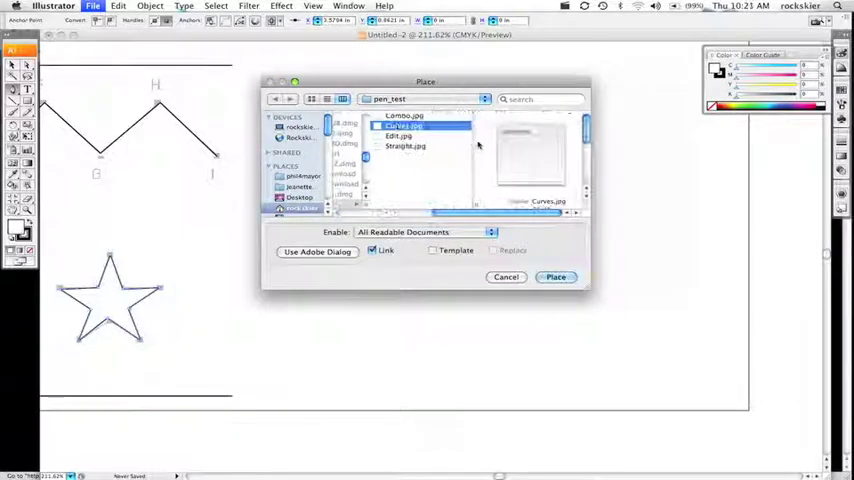
pyautogui.click(556, 277)
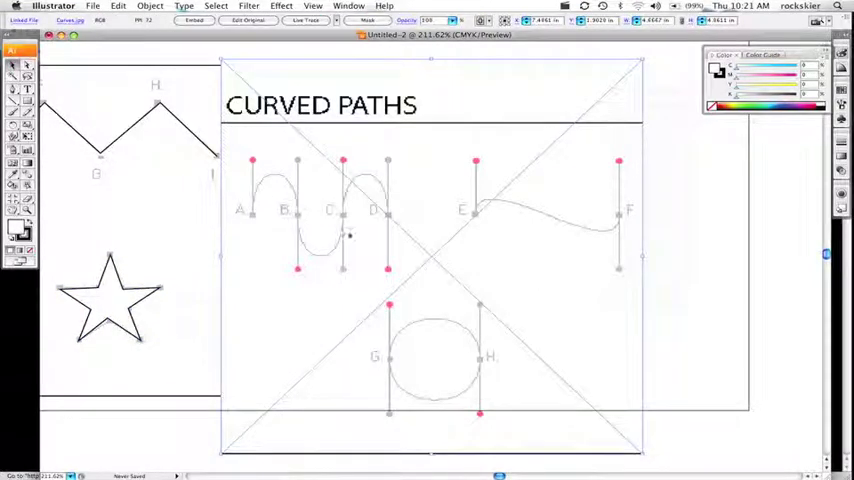
pyautogui.moveTo(349, 236)
pyautogui.mouseDown()
pyautogui.moveTo(437, 231)
pyautogui.moveTo(417, 235)
pyautogui.mouseUp()
# Trace the wave through points A, B, C and D with curve drags, then fill it green
pyautogui.click(12, 88)
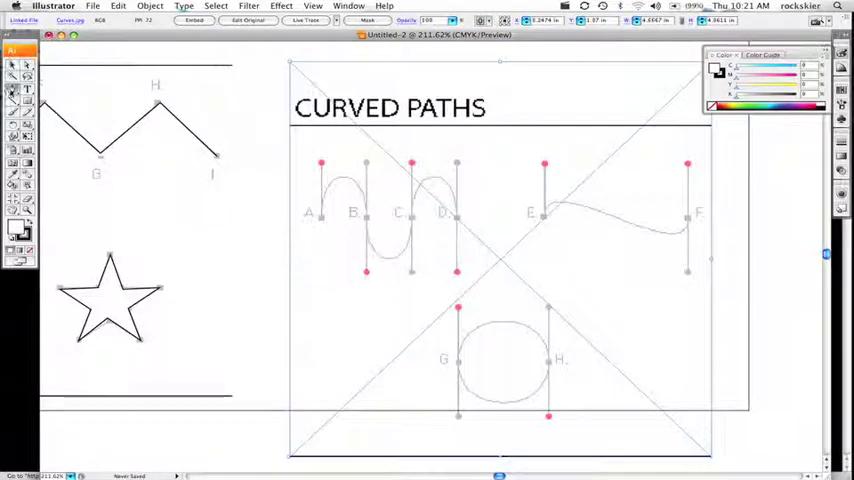
pyautogui.click(320, 221)
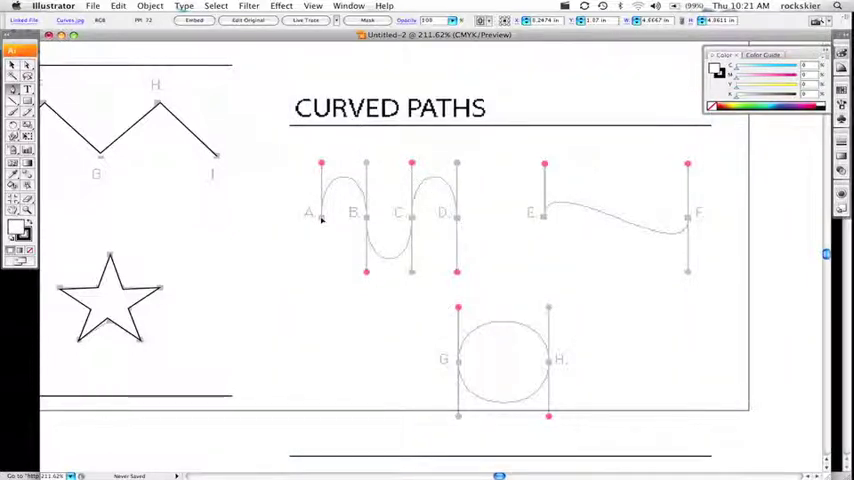
pyautogui.moveTo(323, 196); pyautogui.dragTo(322, 164)
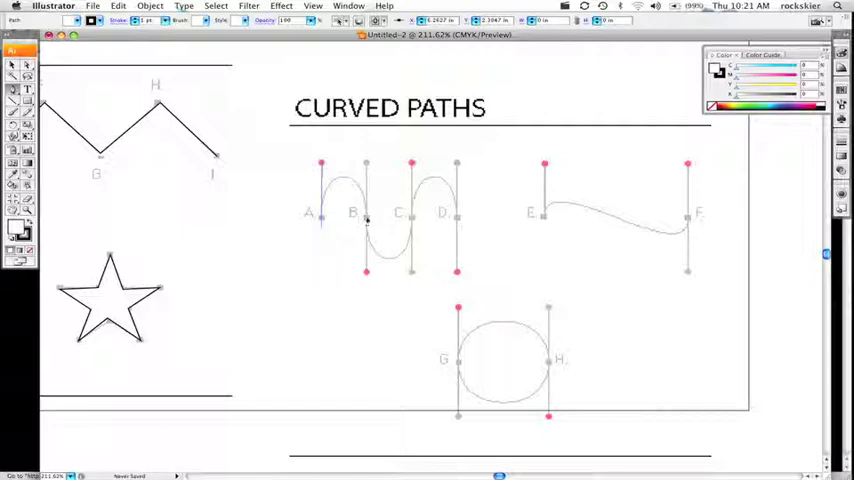
pyautogui.moveTo(366, 217); pyautogui.dragTo(368, 270)
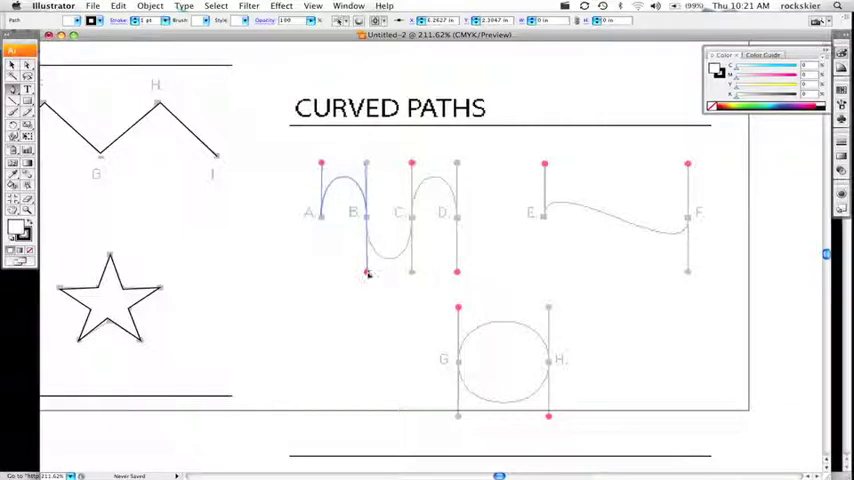
pyautogui.click(367, 272)
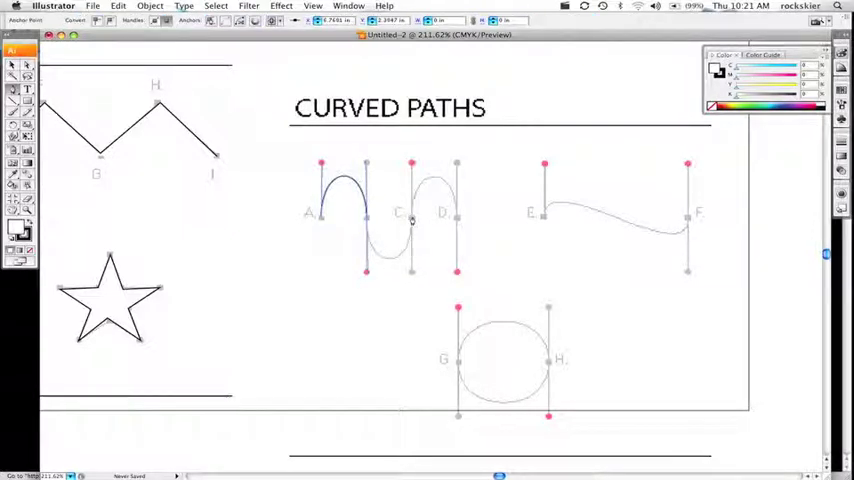
pyautogui.moveTo(411, 220); pyautogui.dragTo(412, 165)
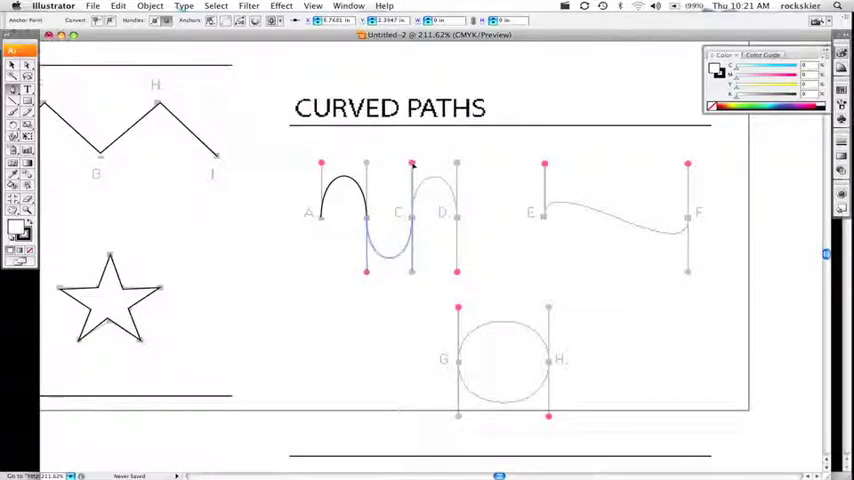
pyautogui.moveTo(456, 215); pyautogui.dragTo(457, 272)
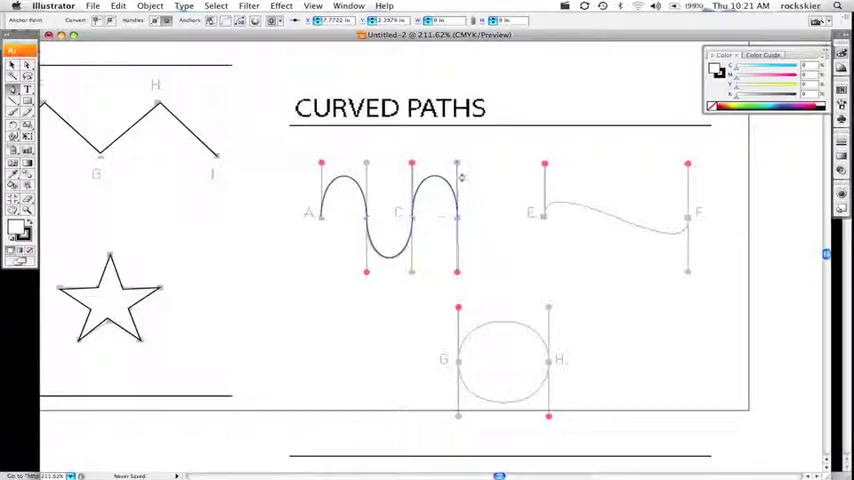
pyautogui.click(762, 103)
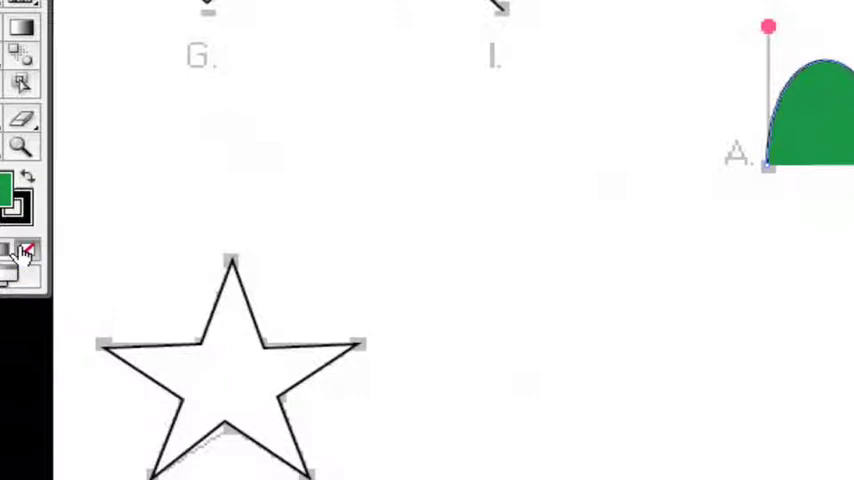
# Set the wave path's fill to None
pyautogui.click(24, 252)
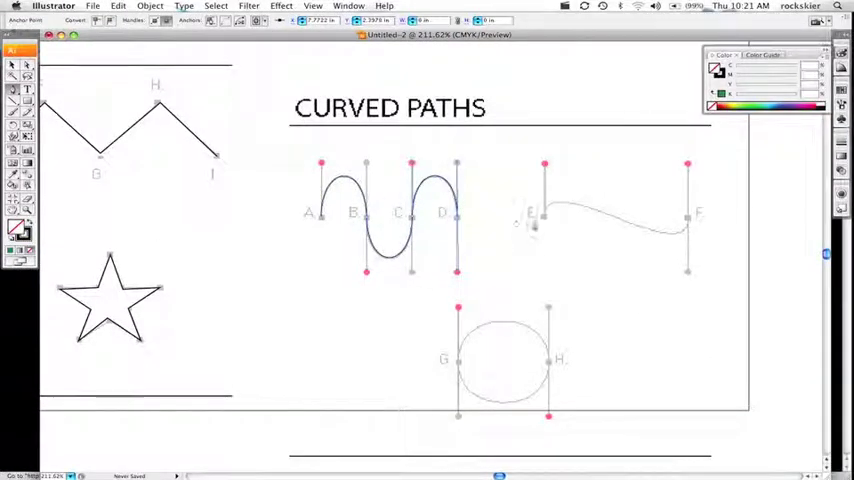
# Undo the stray D–E segment and end the wave path at D
pyautogui.click(543, 216)
pyautogui.hotkey('ctrl', 'z')
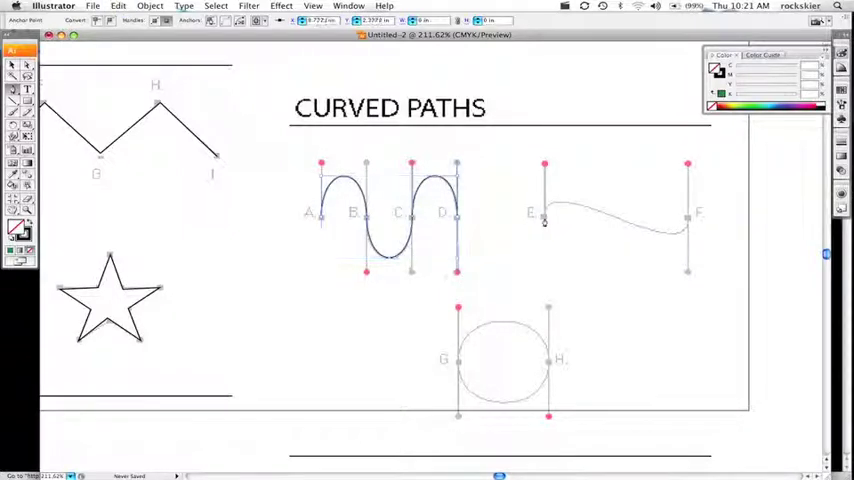
pyautogui.click(12, 64)
pyautogui.press('p')
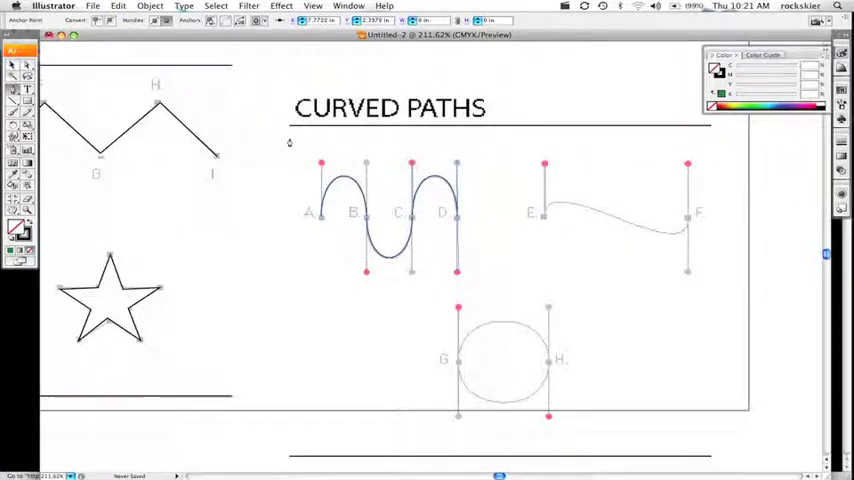
# Draw a separate S-curve from point E to point F
pyautogui.moveTo(543, 216); pyautogui.dragTo(545, 178)
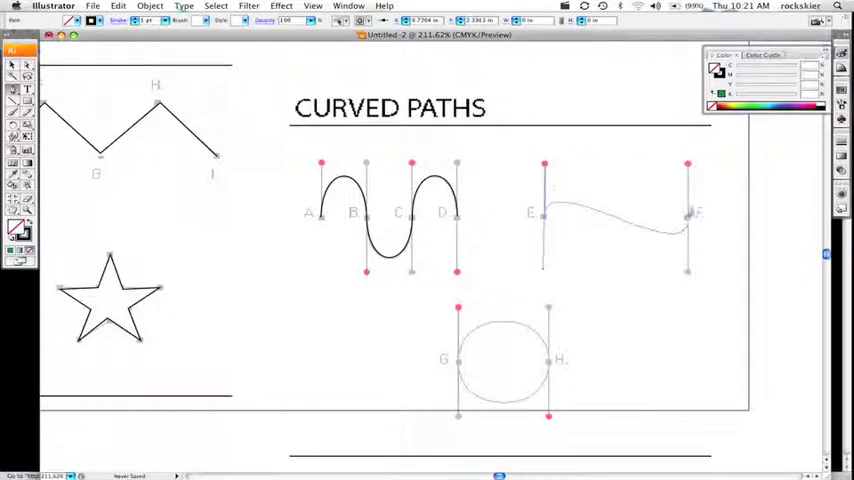
pyautogui.moveTo(687, 218); pyautogui.dragTo(687, 165)
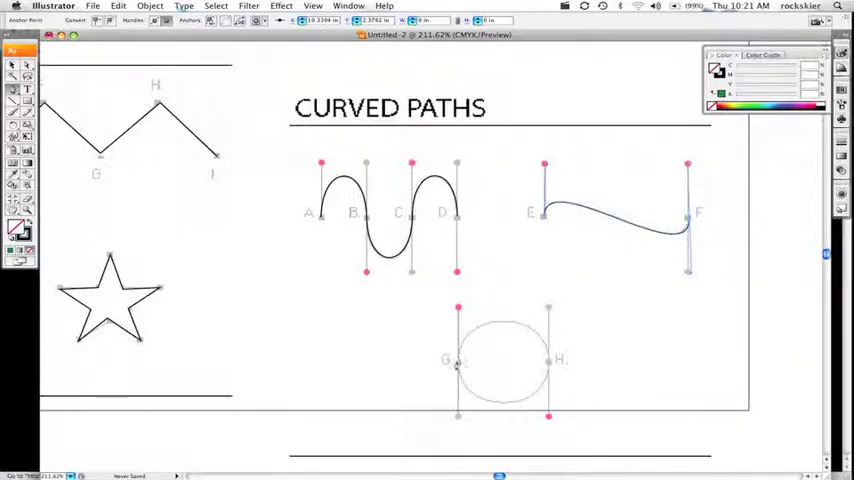
# Draw the closed ellipse through G and H, ending back at G
pyautogui.moveTo(456, 362); pyautogui.dragTo(458, 309)
pyautogui.moveTo(548, 362); pyautogui.dragTo(549, 415)
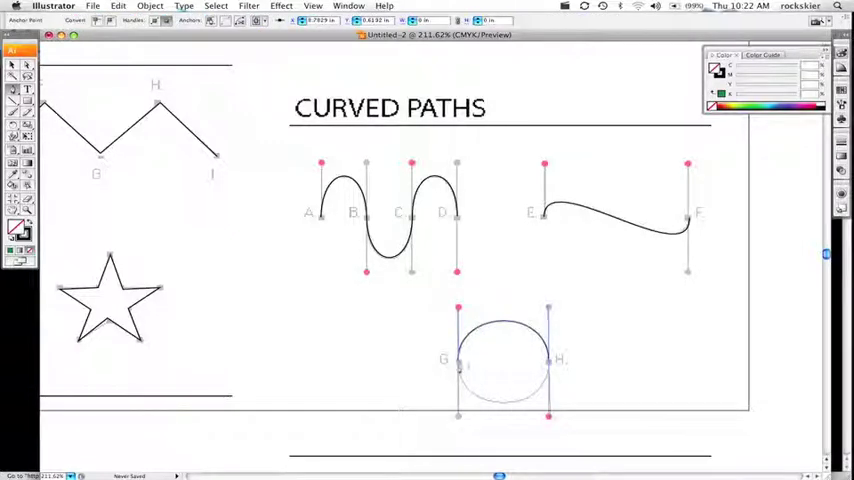
pyautogui.moveTo(458, 365); pyautogui.dragTo(458, 309)
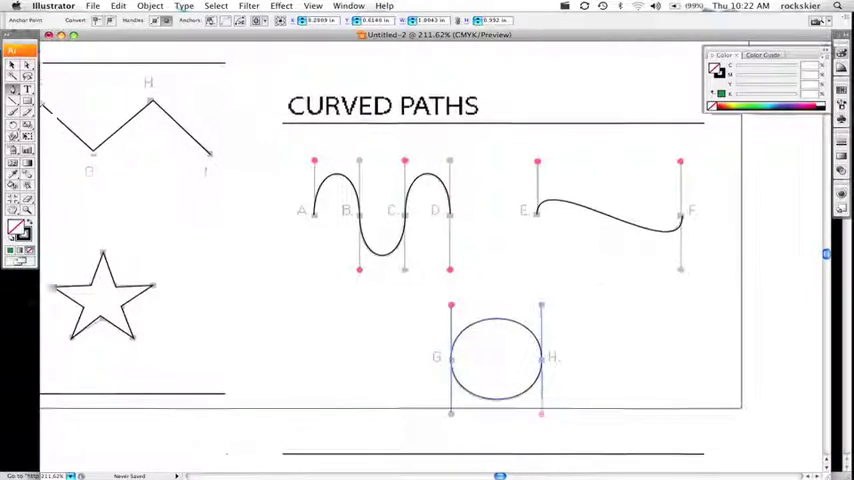
pyautogui.scroll(-5, 560, 300)
pyautogui.hscroll(8, 560, 300)
pyautogui.scroll(5, 270, 250)
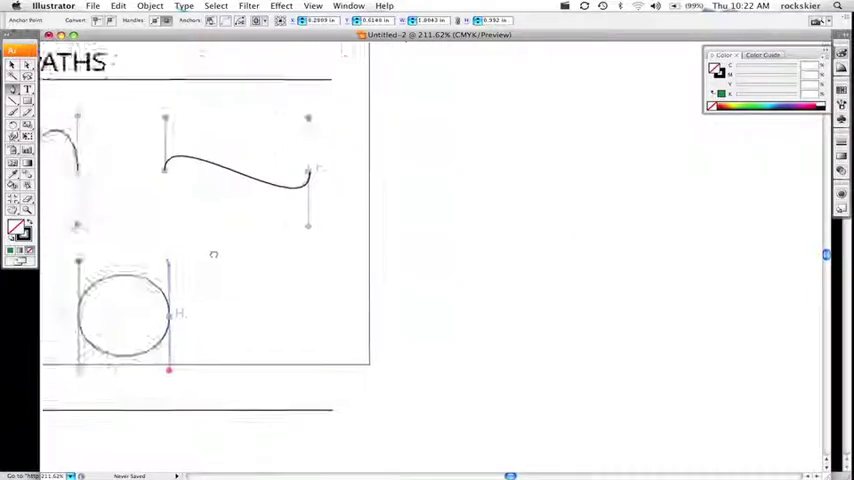
# Place Combo.jpg, the Straight and Curved Paths worksheet, as a linked image
pyautogui.click(95, 6)
pyautogui.click(120, 179)
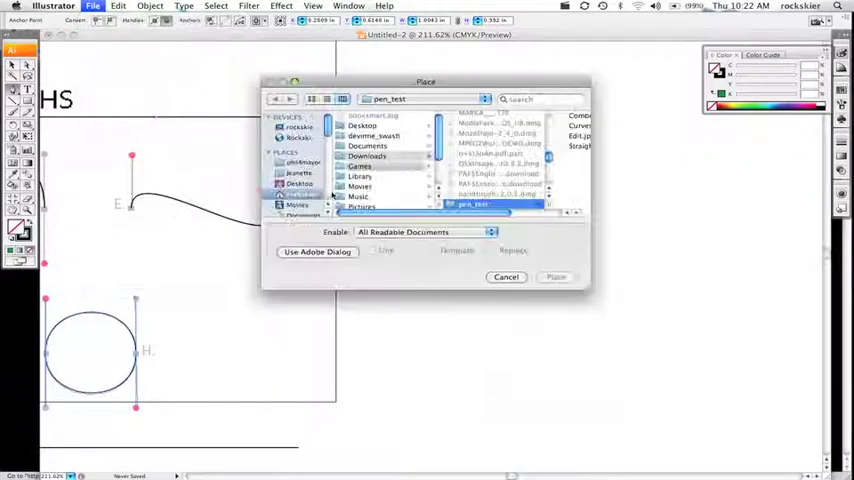
pyautogui.click(578, 117)
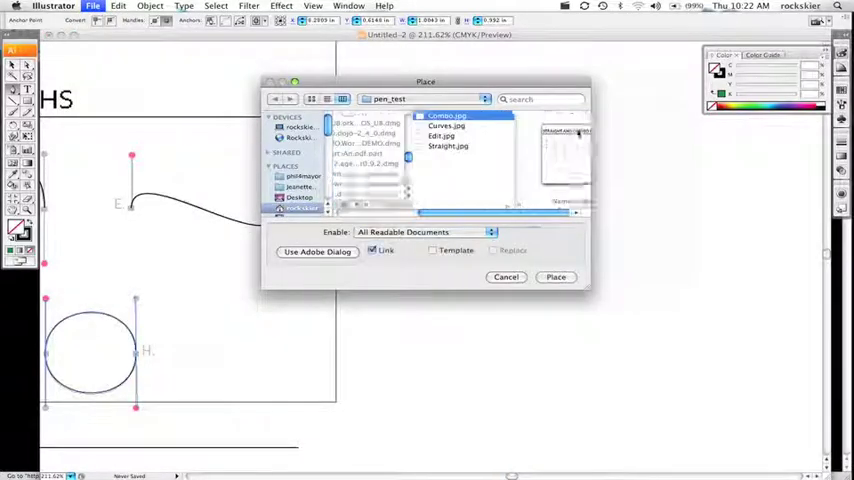
pyautogui.click(556, 277)
# Shift the Combo worksheet right, zoom in on A, B and C, and start a path at A
pyautogui.press('v')
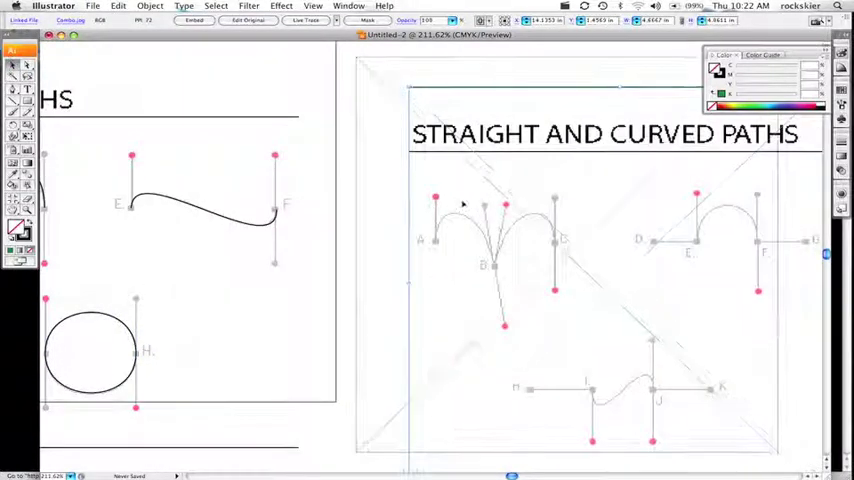
pyautogui.moveTo(437, 180); pyautogui.dragTo(415, 150)
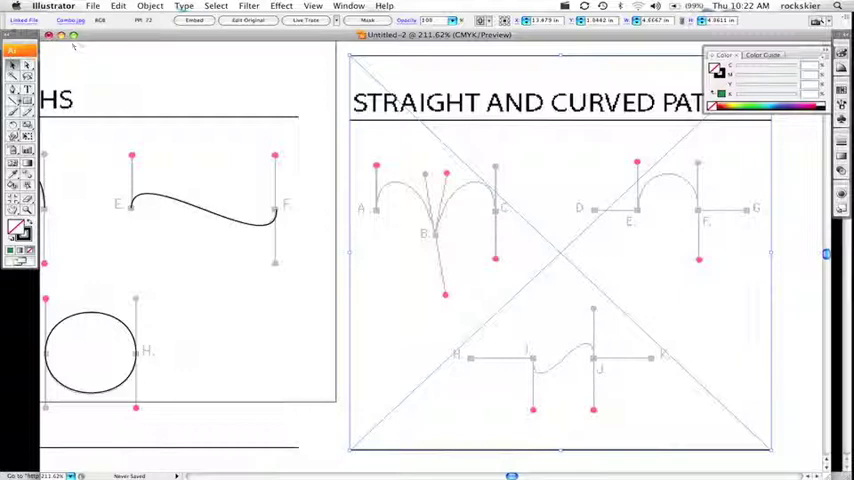
pyautogui.press('p')
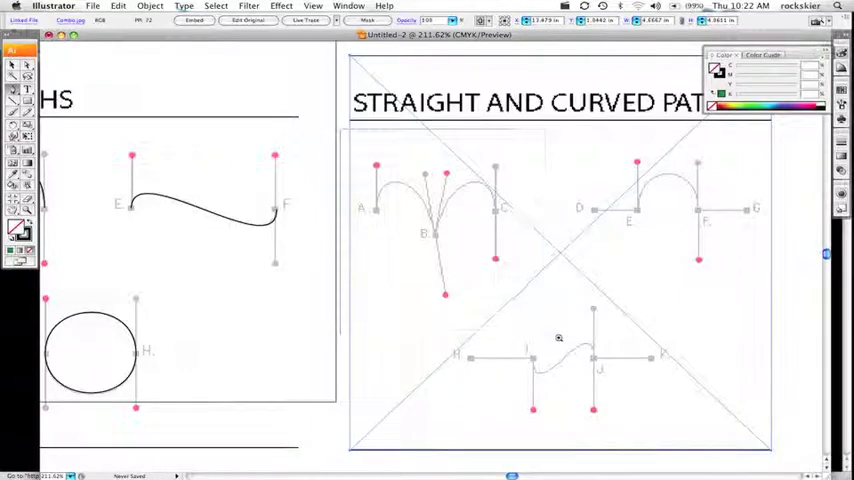
pyautogui.moveTo(355, 148); pyautogui.dragTo(558, 339)
pyautogui.moveTo(282, 212); pyautogui.dragTo(284, 305)
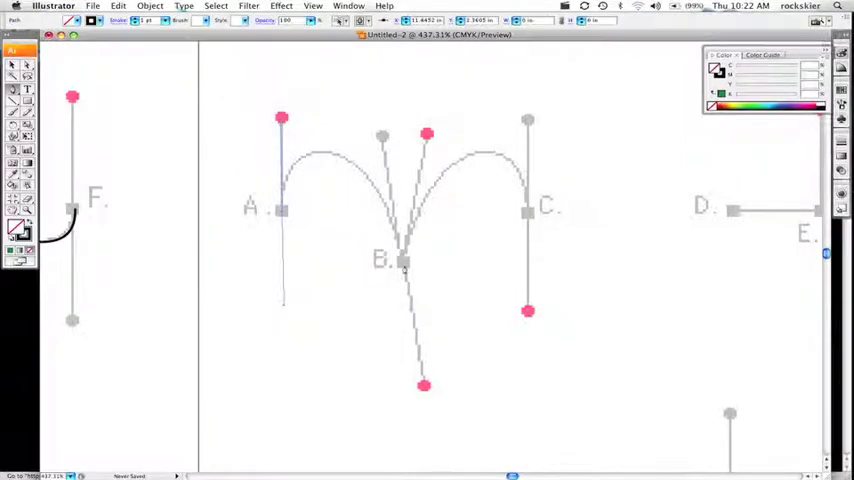
# Draw the curved path from A through B to C
pyautogui.click(425, 386)
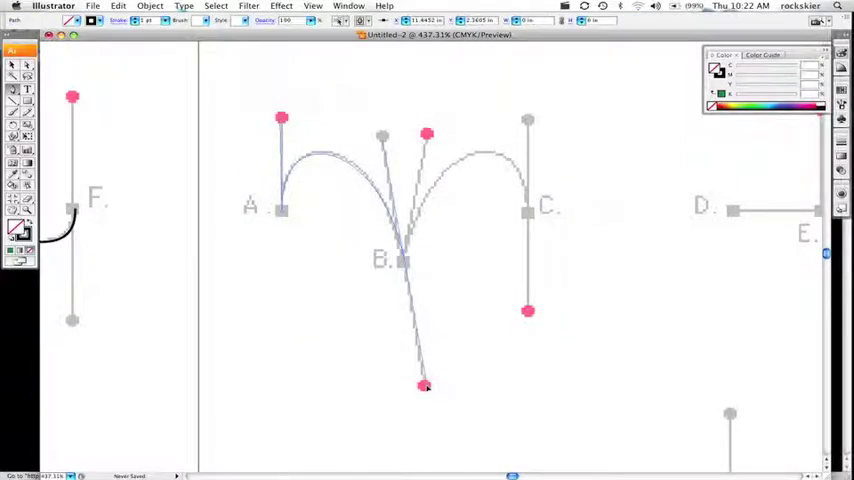
pyautogui.moveTo(425, 386); pyautogui.dragTo(425, 386)
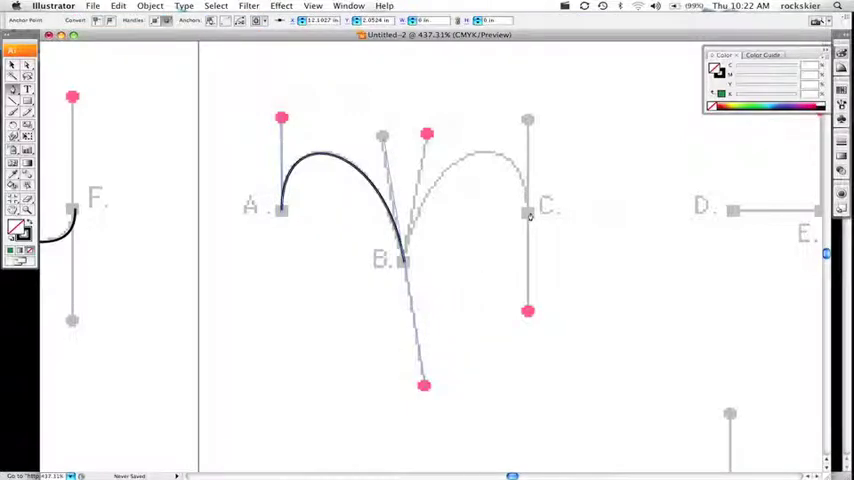
pyautogui.moveTo(530, 214); pyautogui.dragTo(529, 311)
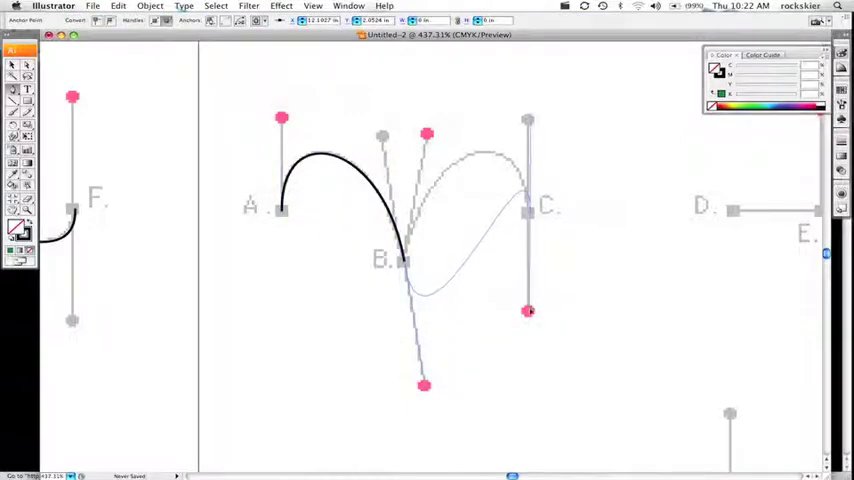
pyautogui.moveTo(529, 311); pyautogui.dragTo(529, 311)
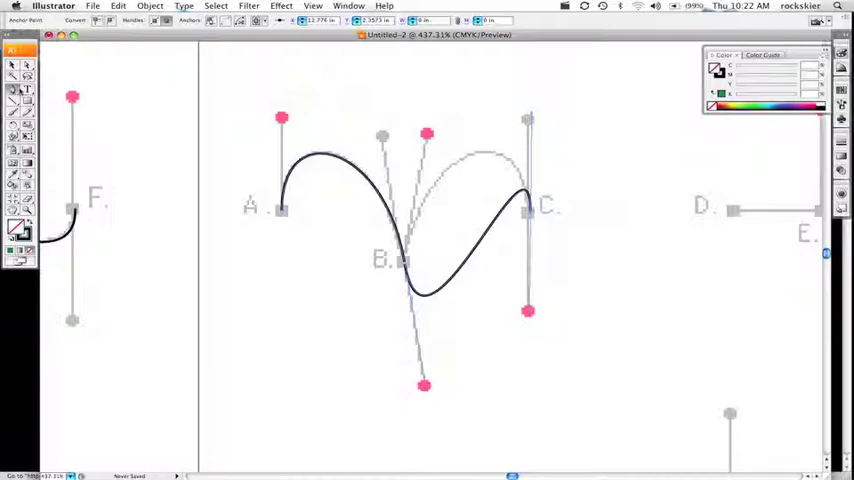
# Tear off the pen tools and convert B to a sharp corner so B–C arches upward
pyautogui.moveTo(13, 88); pyautogui.dragTo(38, 125)
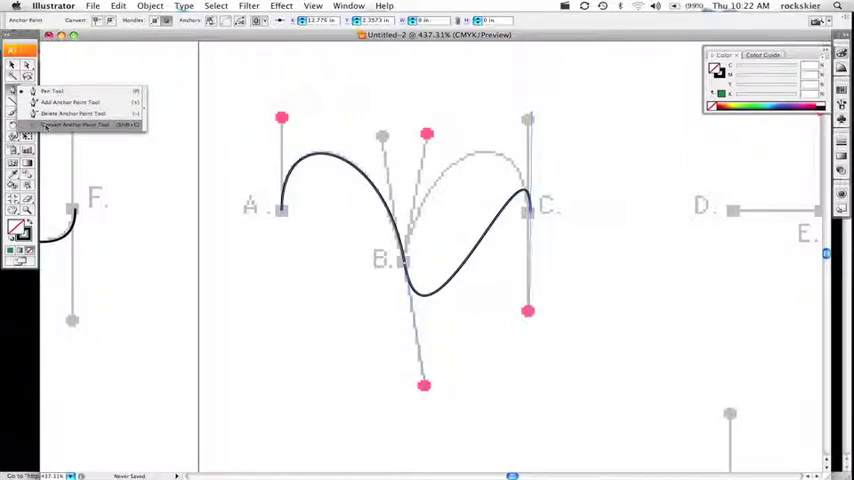
pyautogui.moveTo(38, 125); pyautogui.dragTo(140, 125)
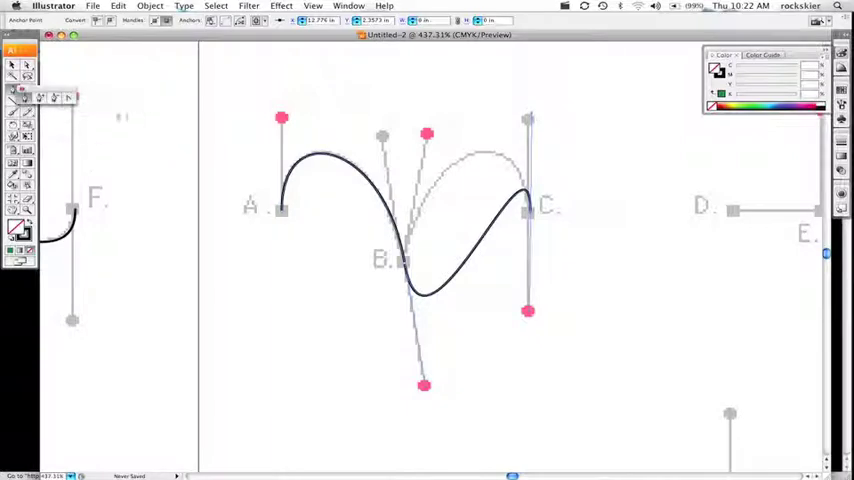
pyautogui.moveTo(56, 90)
pyautogui.mouseDown()
pyautogui.moveTo(380, 104)
pyautogui.moveTo(400, 90)
pyautogui.mouseUp()
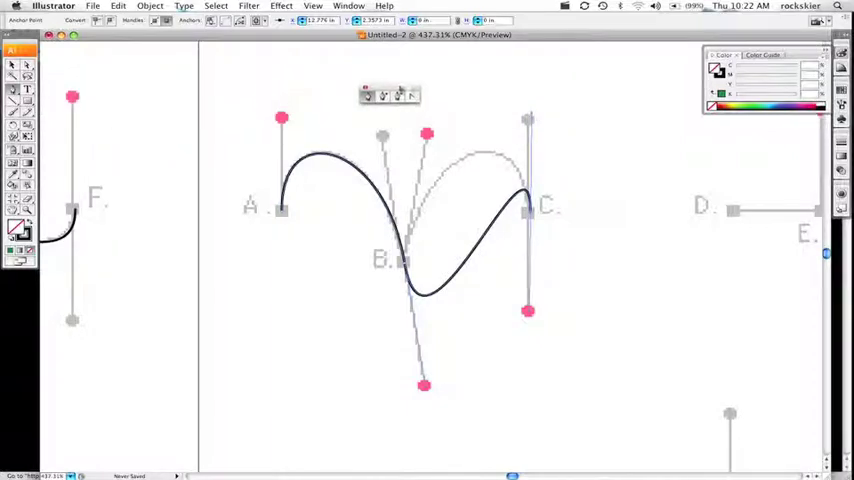
pyautogui.click(410, 97)
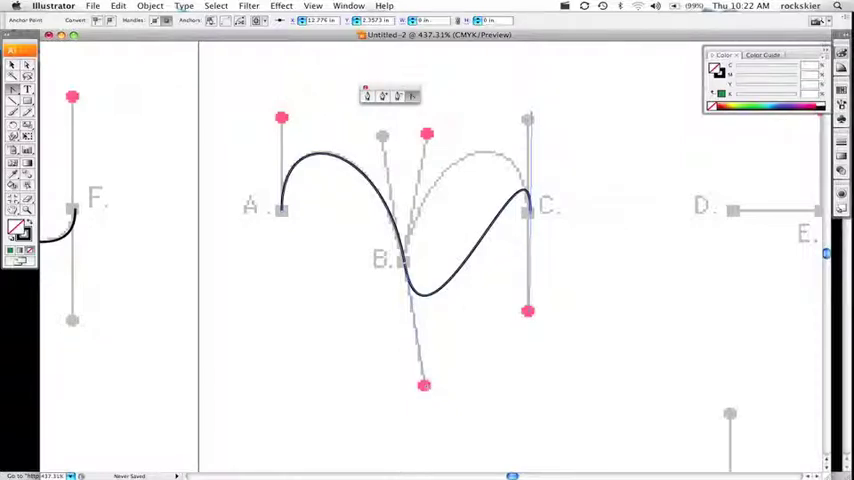
pyautogui.click(425, 386)
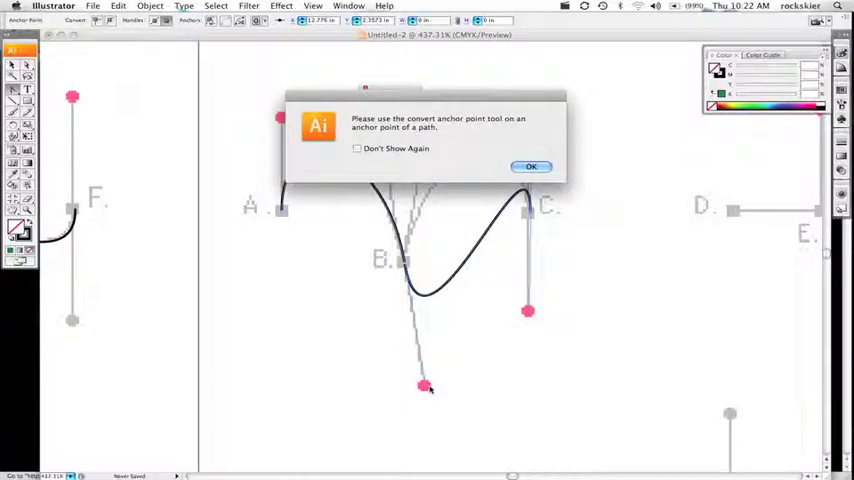
pyautogui.press('Return')
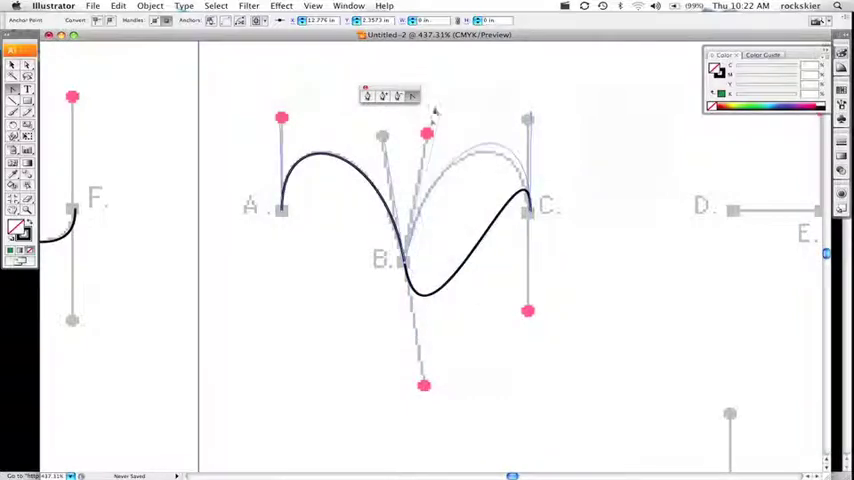
pyautogui.moveTo(427, 133); pyautogui.dragTo(428, 134)
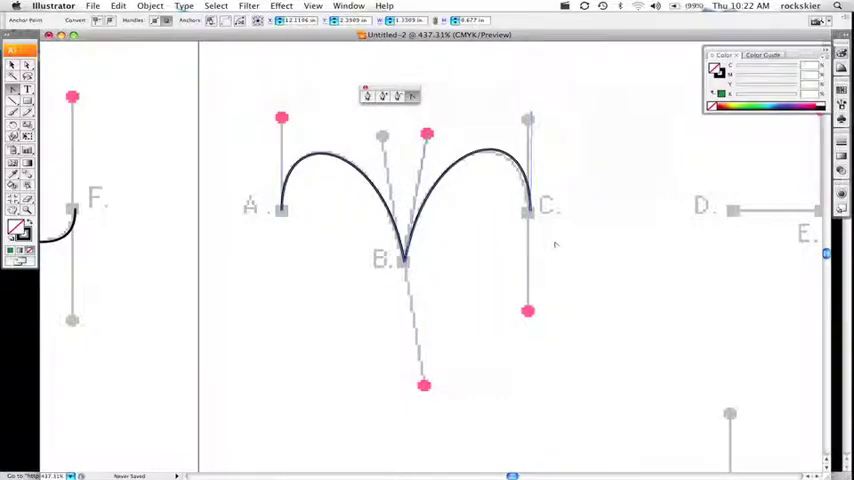
# Bring D–G into view and draw a pen path through anchors D, E, F and G
pyautogui.moveTo(555, 244); pyautogui.dragTo(240, 203)
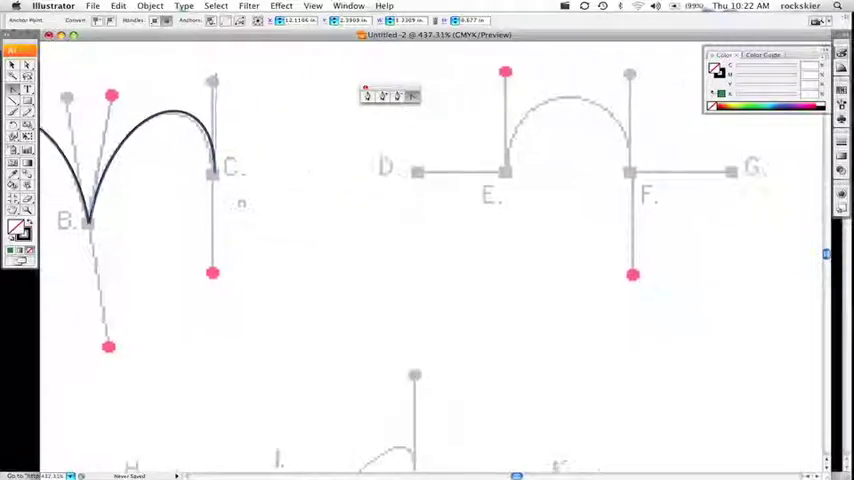
pyautogui.click(366, 95)
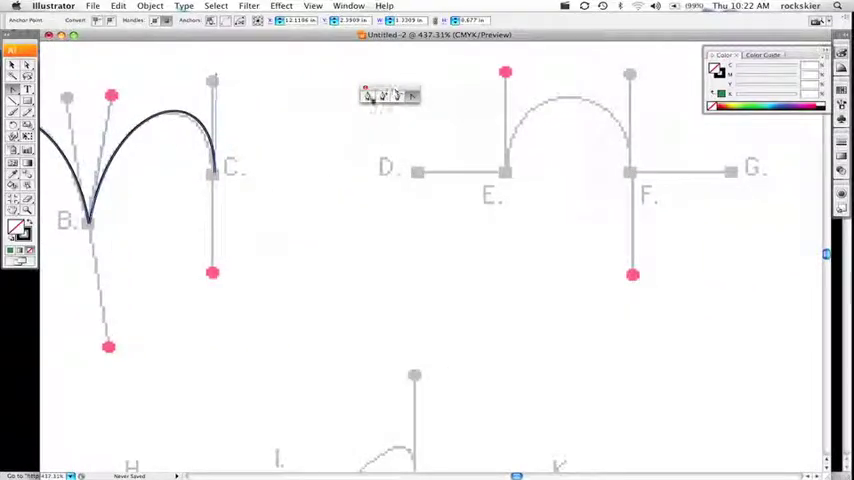
pyautogui.click(418, 174)
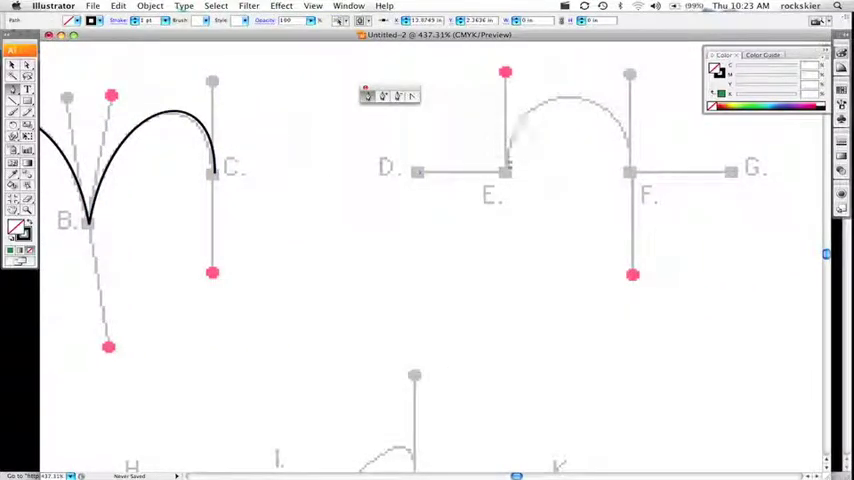
pyautogui.moveTo(505, 172)
pyautogui.mouseDown()
pyautogui.moveTo(513, 75)
pyautogui.moveTo(505, 72)
pyautogui.mouseUp()
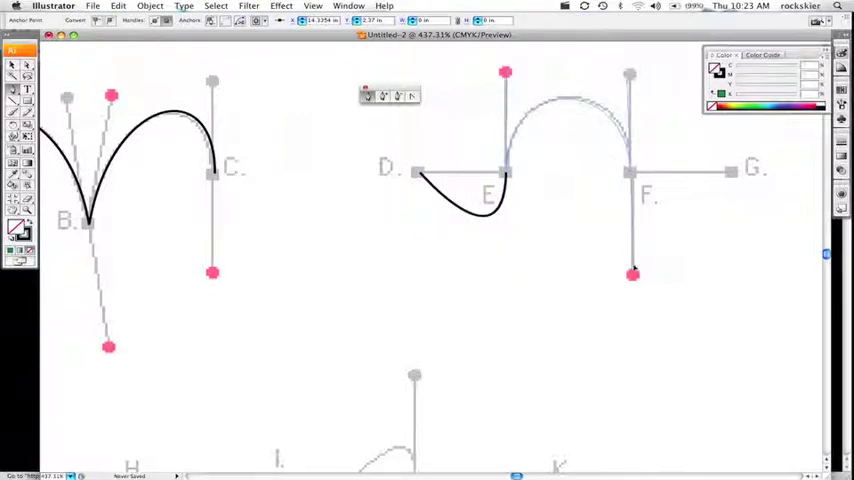
pyautogui.moveTo(631, 173); pyautogui.dragTo(632, 274)
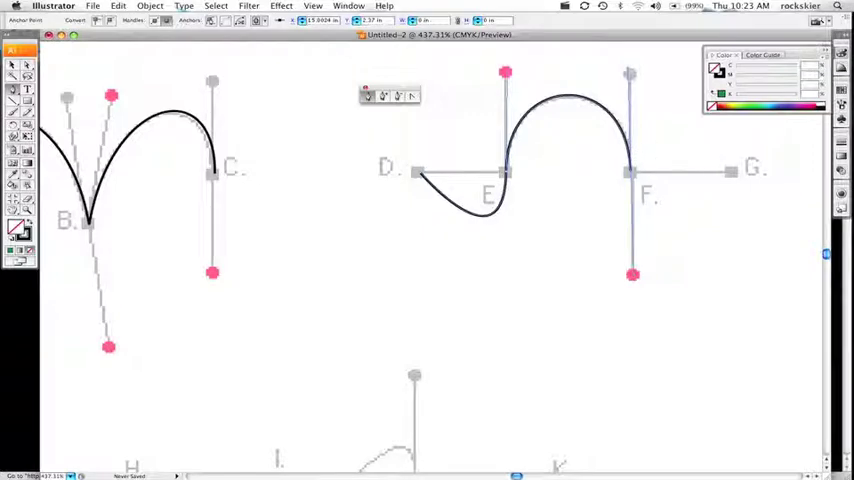
pyautogui.click(731, 174)
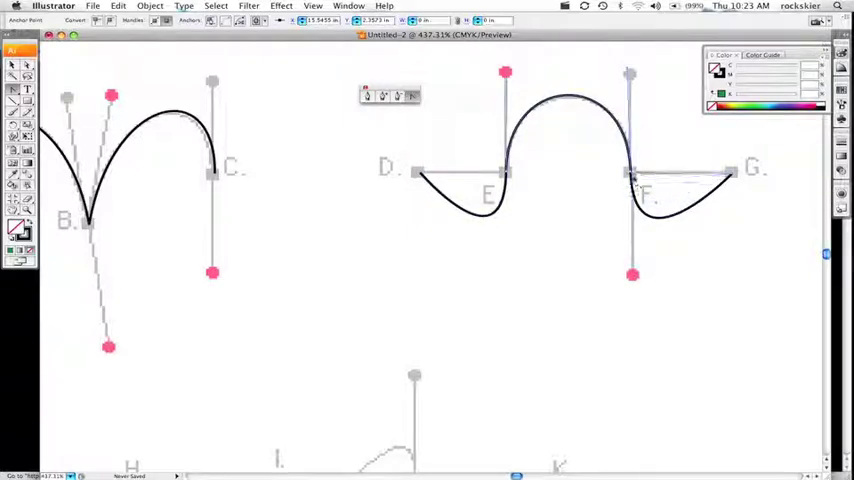
# Convert anchors F and E so the F–G and D–E segments become straight
pyautogui.click(630, 174)
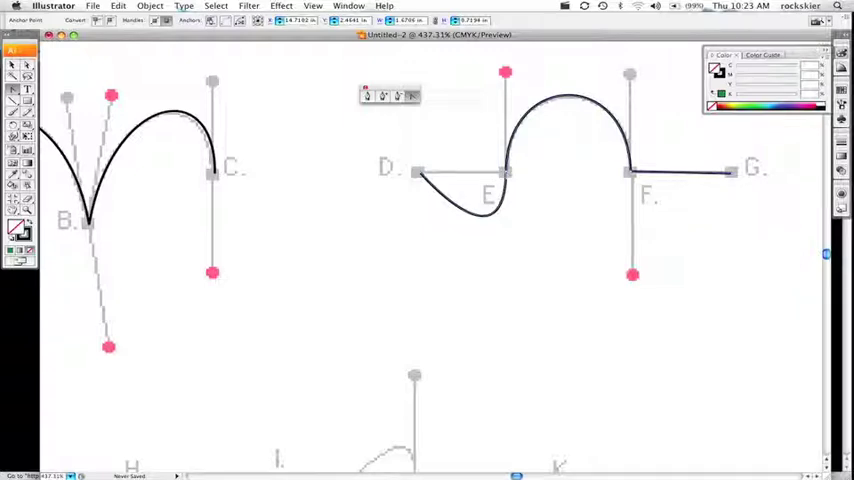
pyautogui.moveTo(505, 173); pyautogui.dragTo(505, 82)
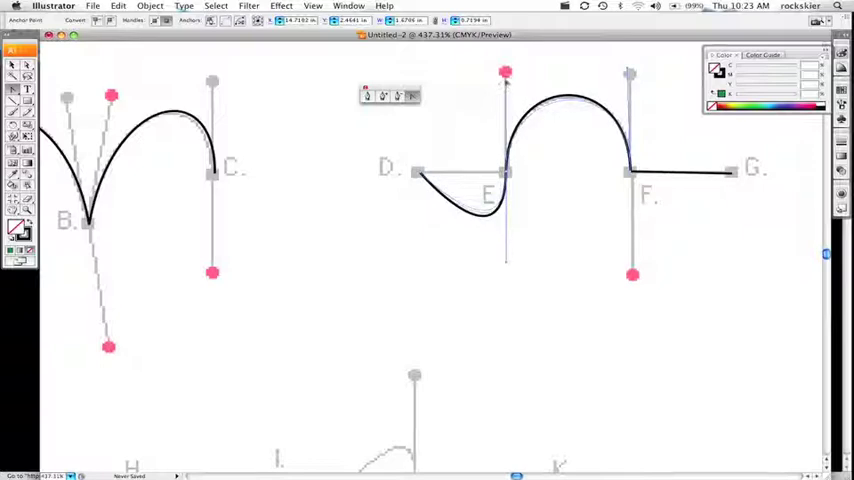
pyautogui.moveTo(506, 82); pyautogui.dragTo(505, 74)
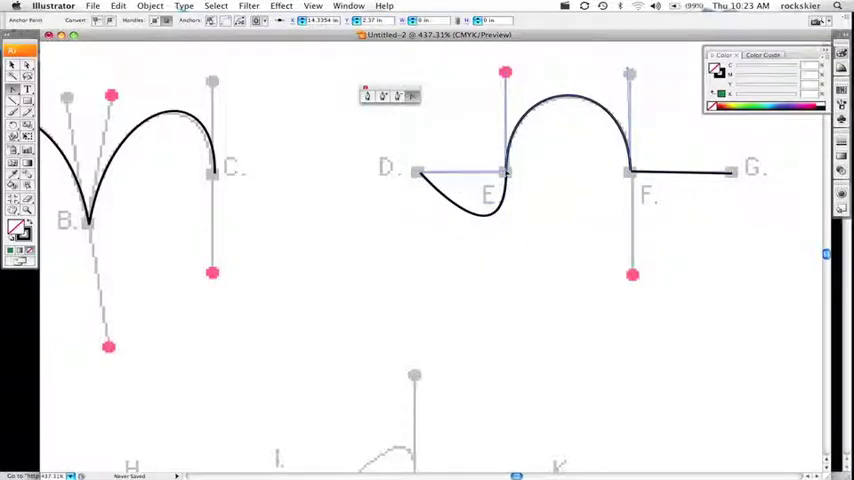
pyautogui.click(505, 172)
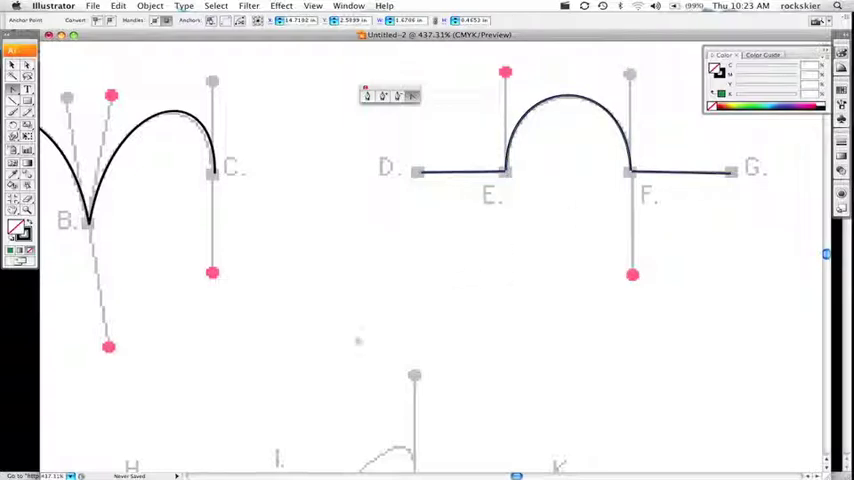
pyautogui.scroll(-2, 363, 395)
pyautogui.scroll(-8, 420, 250)
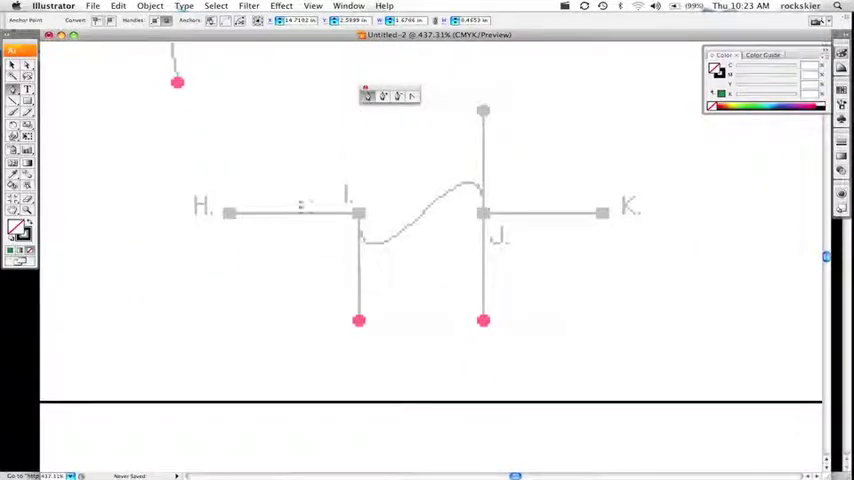
# Draw a pen path through anchors H, I, J and K
pyautogui.click(229, 216)
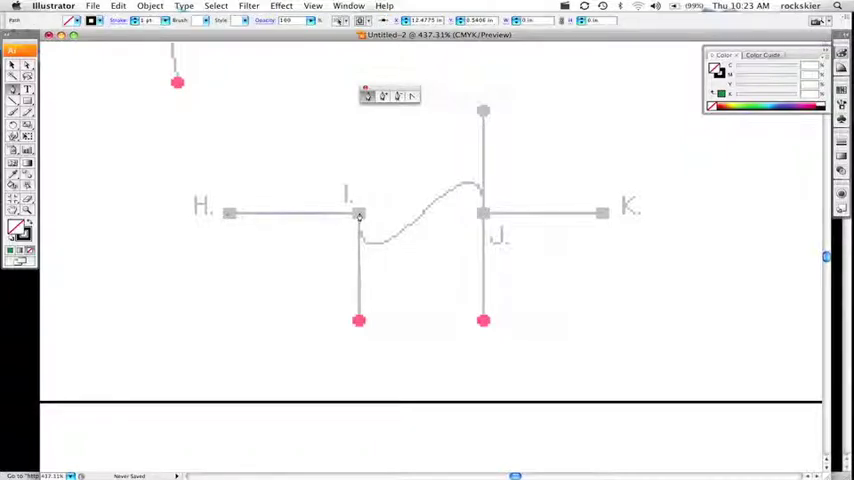
pyautogui.moveTo(359, 216); pyautogui.dragTo(359, 320)
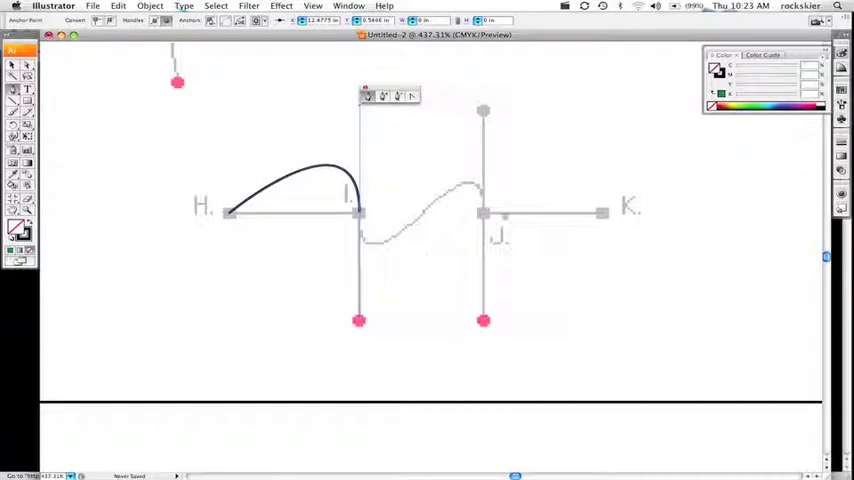
pyautogui.moveTo(483, 214); pyautogui.dragTo(483, 320)
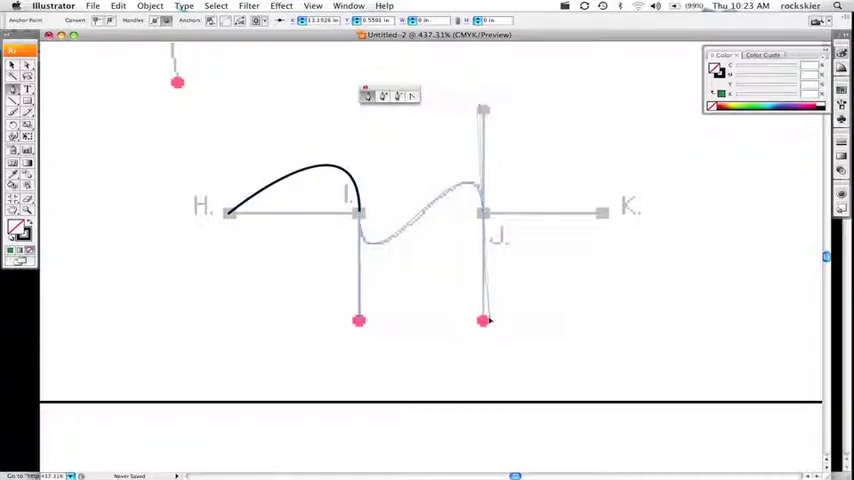
pyautogui.click(603, 215)
# Convert anchors J and I so the J–K and H–I segments become straight
pyautogui.click(410, 97)
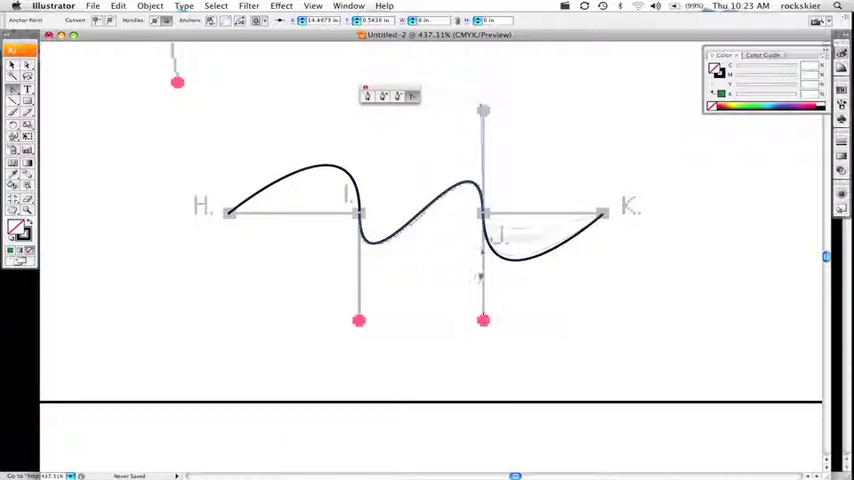
pyautogui.click(484, 216)
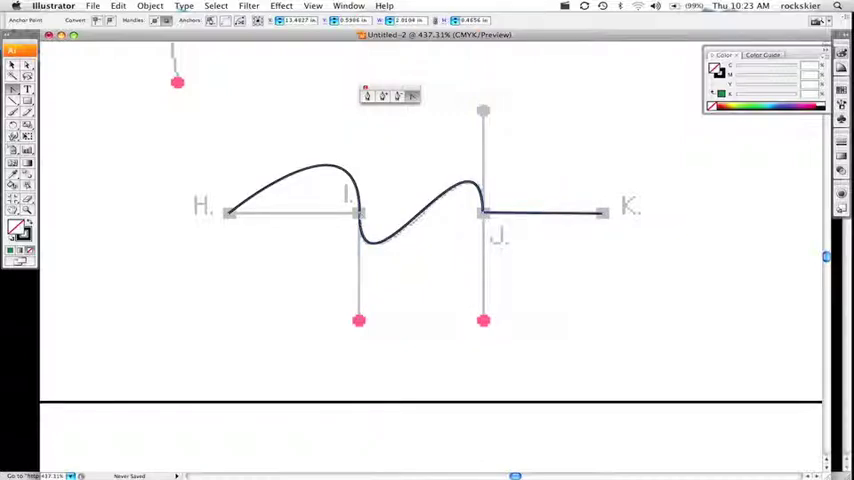
pyautogui.moveTo(362, 305); pyautogui.dragTo(359, 321)
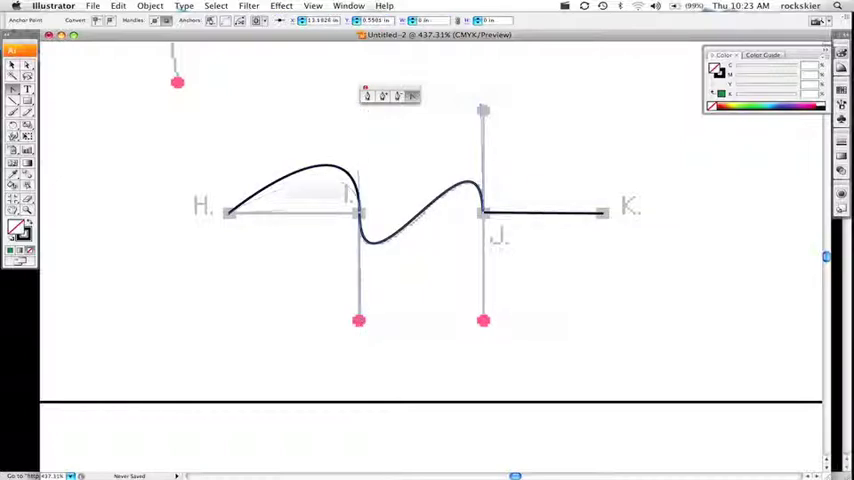
pyautogui.moveTo(361, 105); pyautogui.dragTo(359, 213)
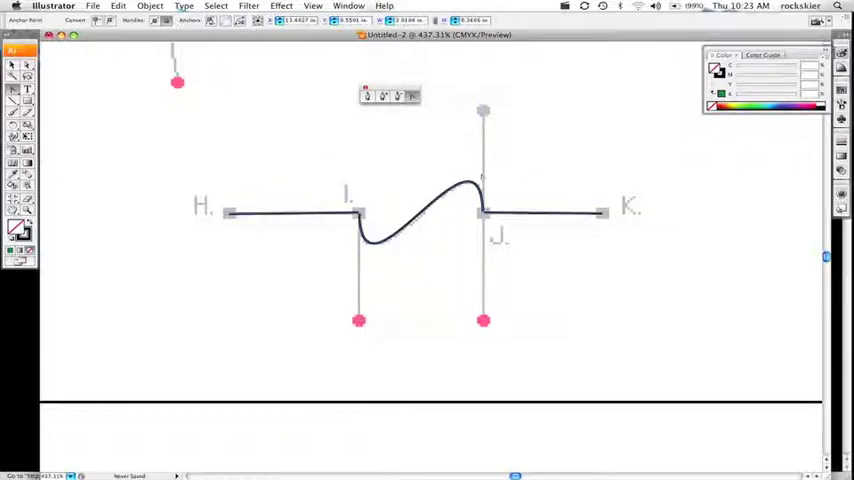
# Zoom out to show the whole page with the FR letters and all three worksheets
pyautogui.hotkey('ctrl', '-')
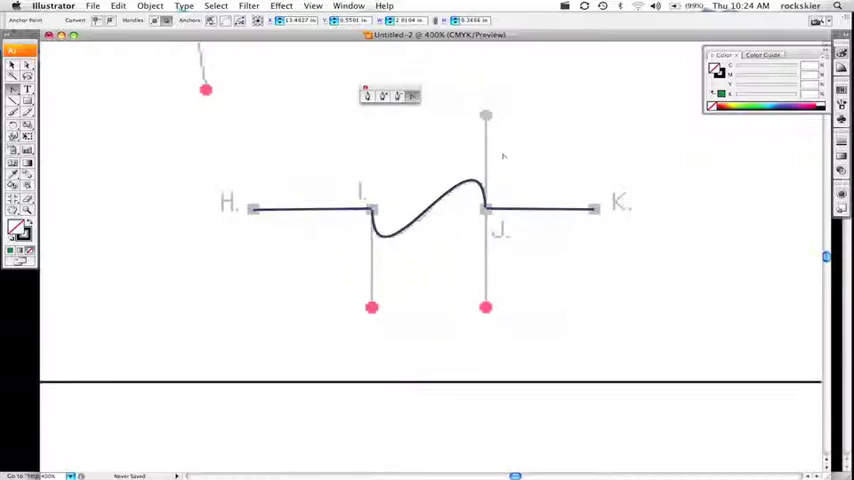
pyautogui.hotkey('ctrl', '-')
pyautogui.hotkey('ctrl', '-')
pyautogui.hotkey('ctrl', '-')
pyautogui.hotkey('ctrl', '-')
pyautogui.hotkey('ctrl', '-')
pyautogui.hotkey('ctrl', '-')
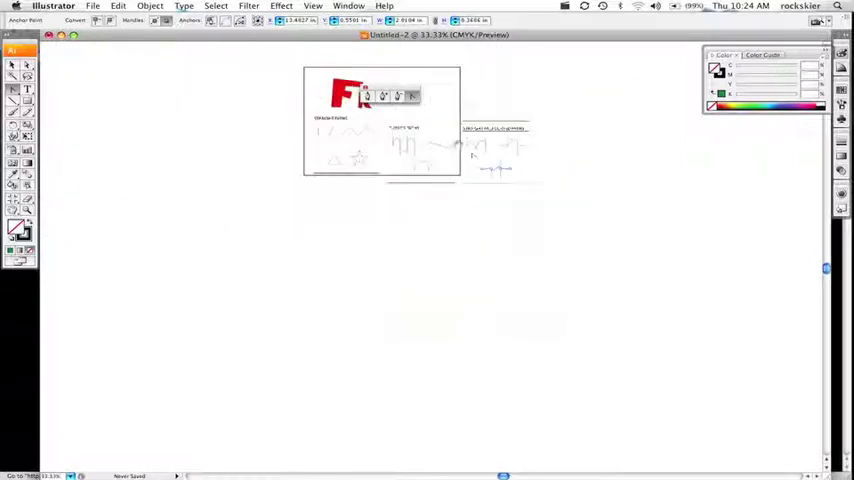
pyautogui.hotkey('ctrl', '+')
pyautogui.hotkey('ctrl', '+')
pyautogui.scroll(5, 435, 143)
pyautogui.hscroll(-2, 435, 143)
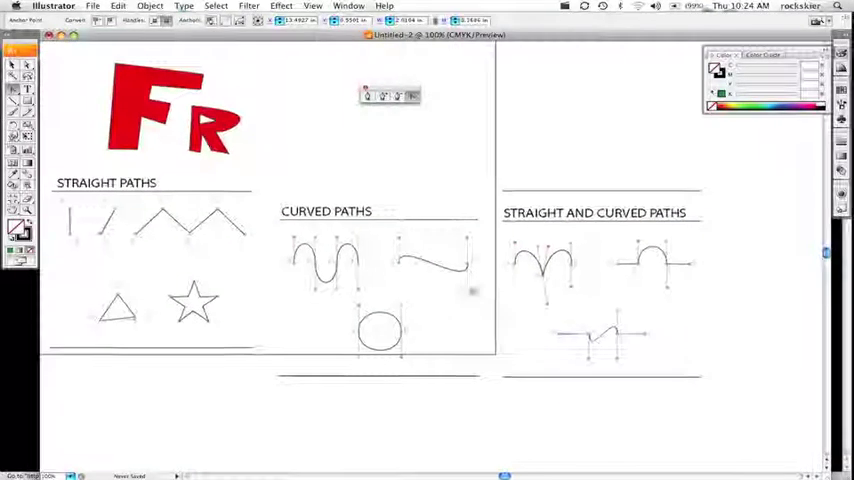